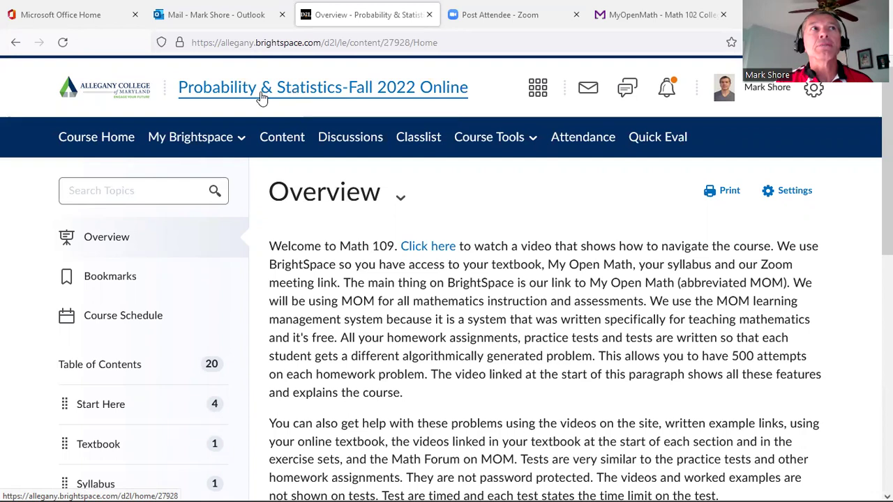
- Switch to the College Algebra-Fall 2022 Online course and open the Overview page of its content
left_click(538, 88)
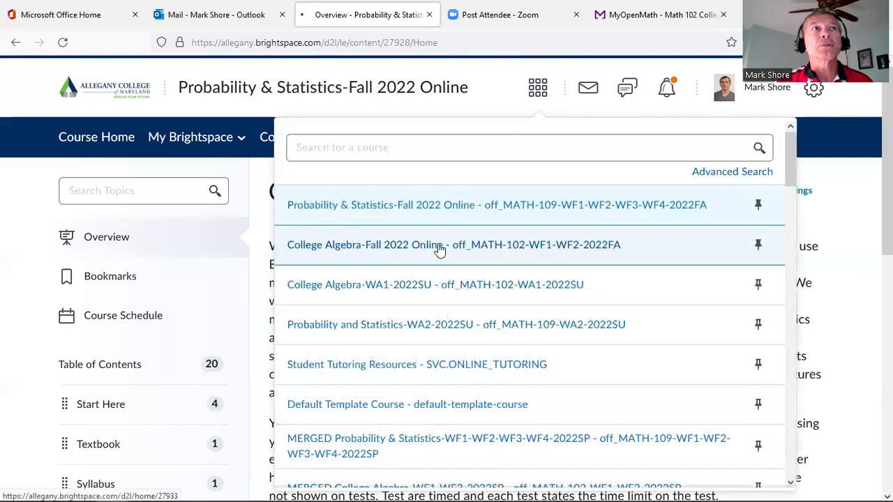
left_click(437, 244)
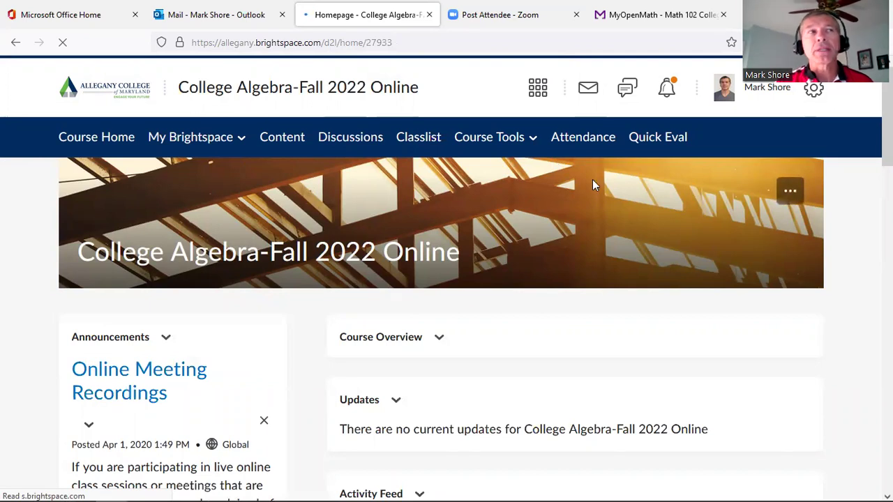
left_click(283, 139)
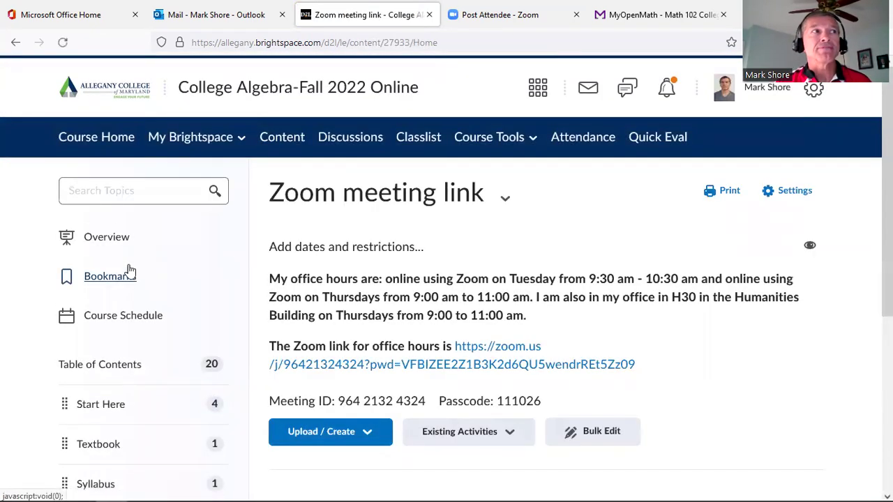
left_click(103, 240)
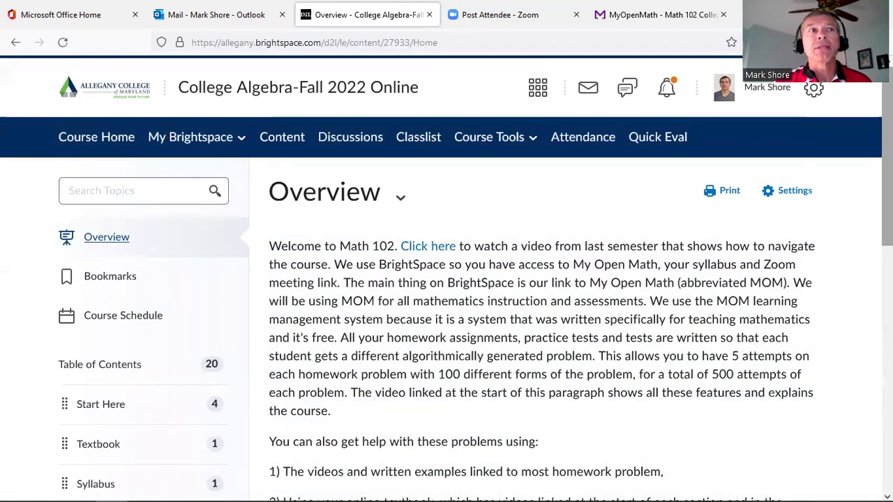
- Read through the College Algebra Overview, examining the homework help options, test rules and Math Forum guidelines
scroll(447, 279, "down", 2)
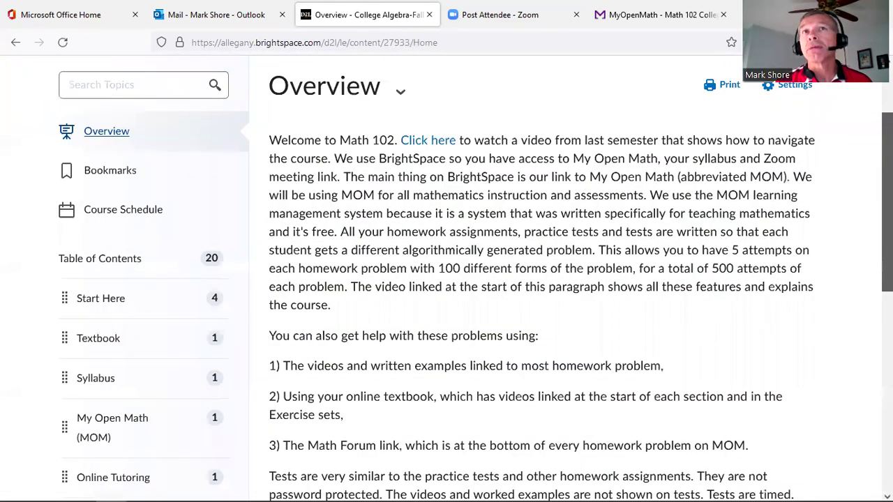
scroll(447, 279, "down", 1)
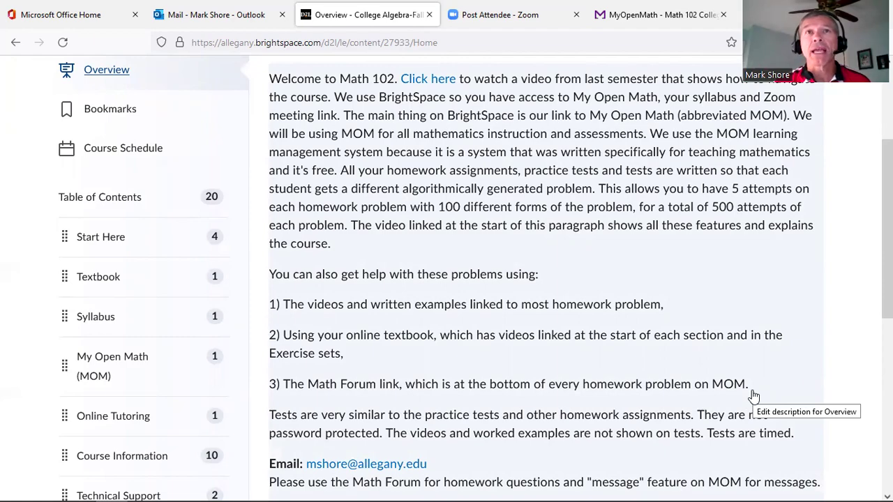
left_click_drag(886, 230, 887, 299)
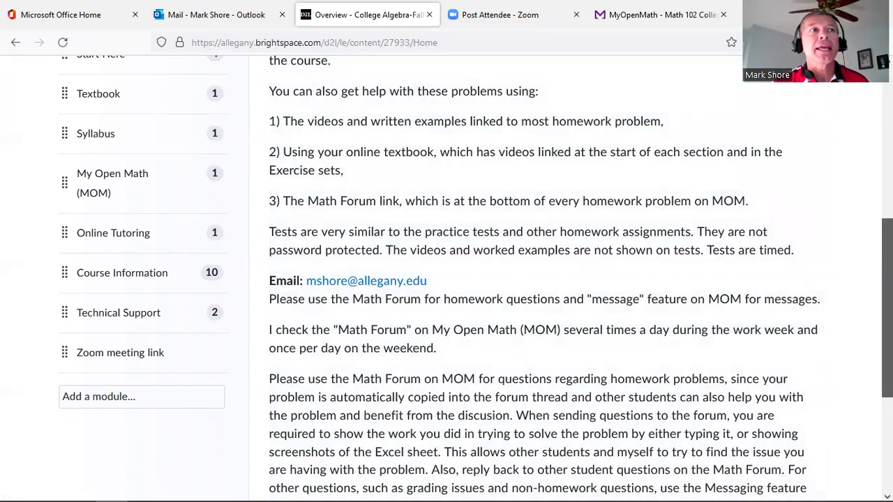
scroll(537, 279, "down", 2)
scroll(869, 247, "down", 2)
scroll(869, 247, "up", 2)
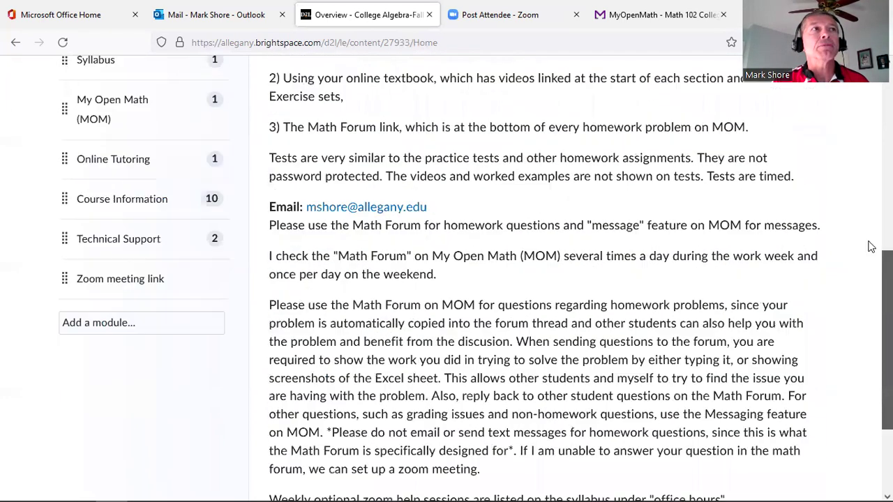
scroll(865, 215, "up", 3)
scroll(863, 164, "up", 2)
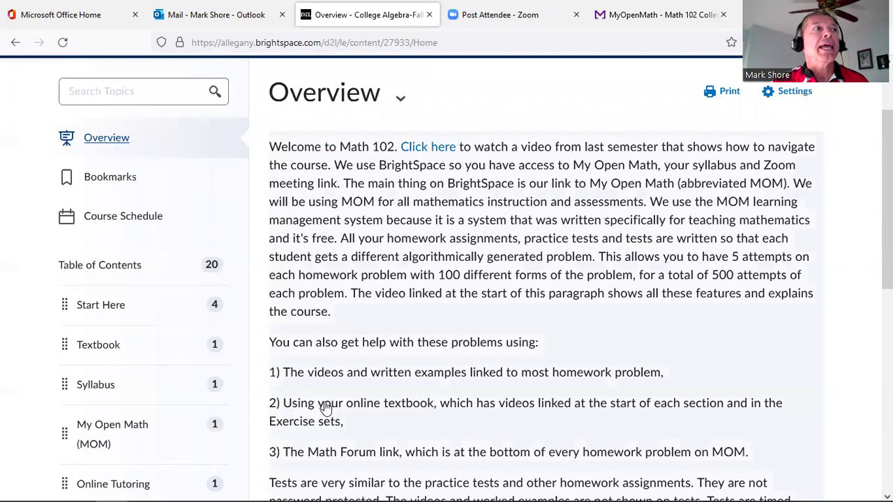
- Open the Course Introduction in the Start Here module and continue to the Initial Tasks to Complete page
left_click(98, 308)
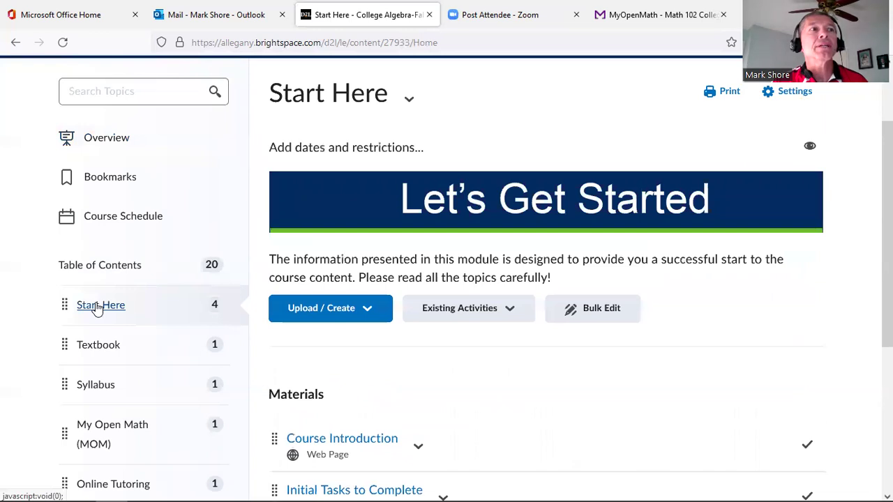
scroll(579, 283, "down", 2)
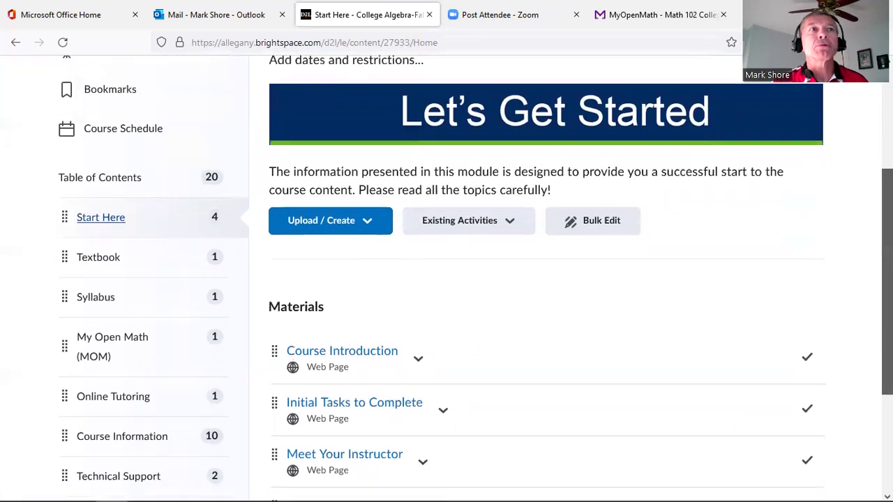
scroll(386, 373, "down", 1)
left_click(335, 288)
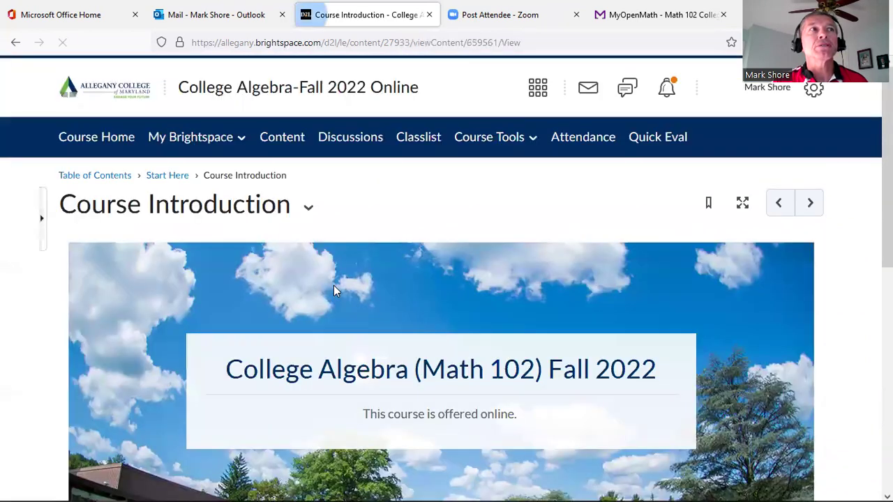
left_click(810, 204)
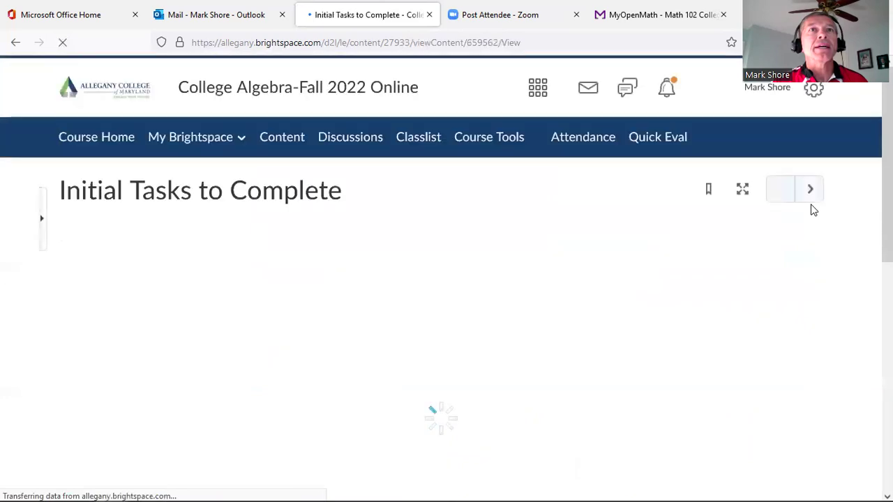
scroll(447, 314, "down", 2)
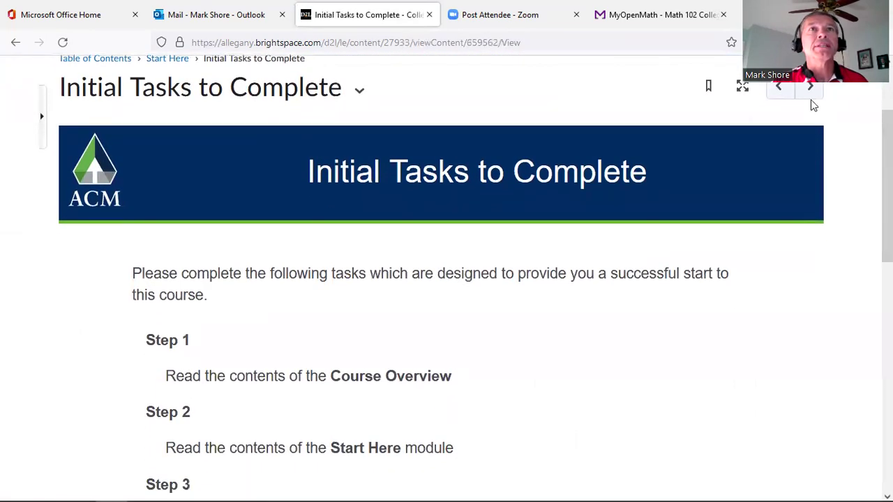
- Read through the Meet Your Instructor page, and move on past the Netiquette Expectations page
left_click(808, 91)
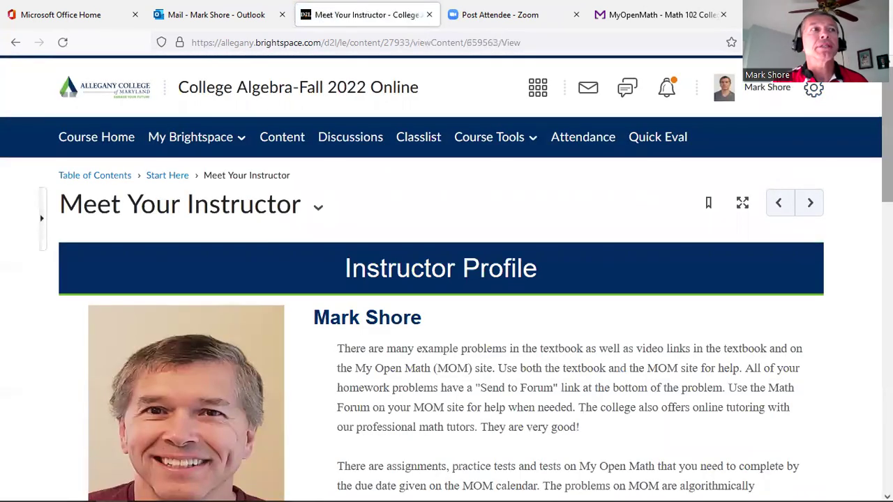
scroll(446, 279, "down", 2)
scroll(447, 279, "down", 3)
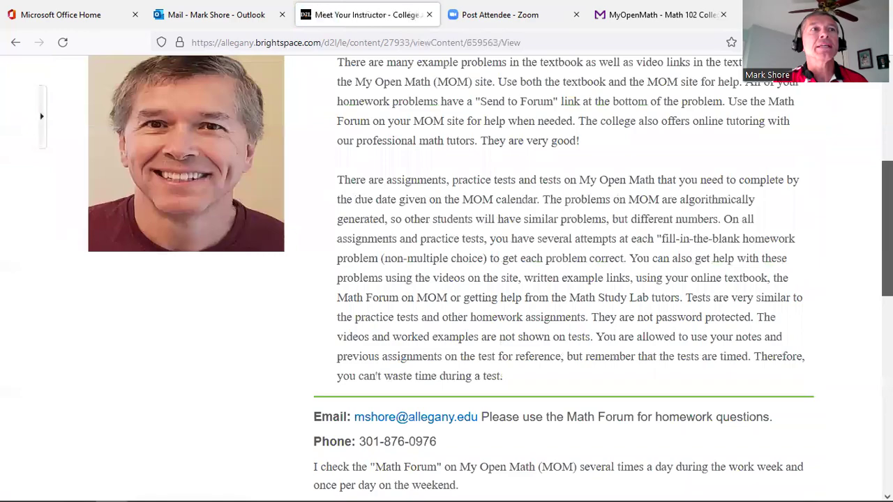
scroll(446, 279, "down", 3)
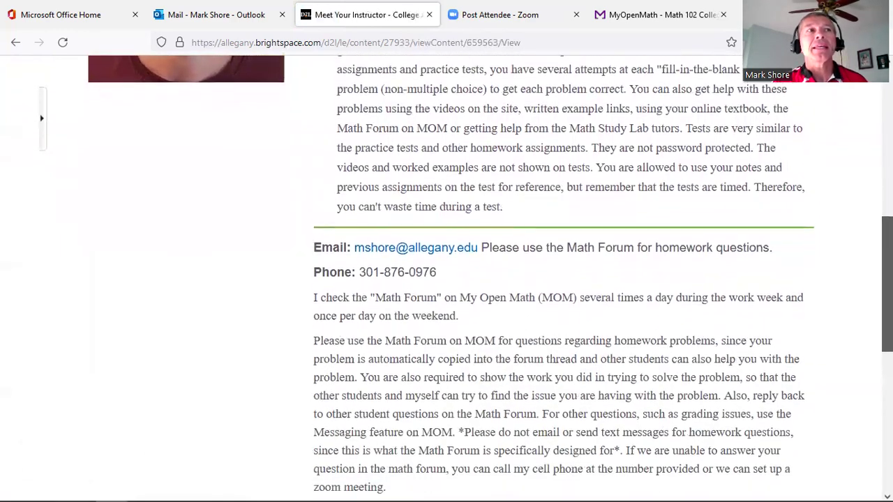
scroll(446, 279, "down", 1)
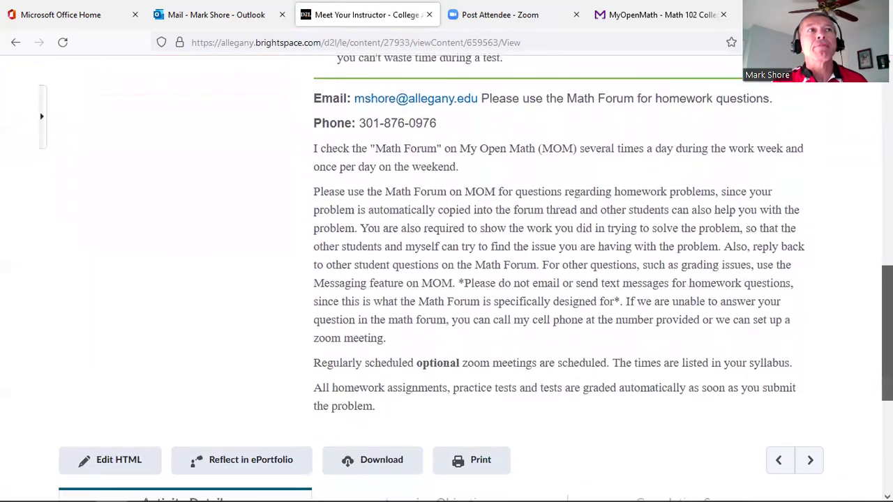
scroll(446, 279, "down", 3)
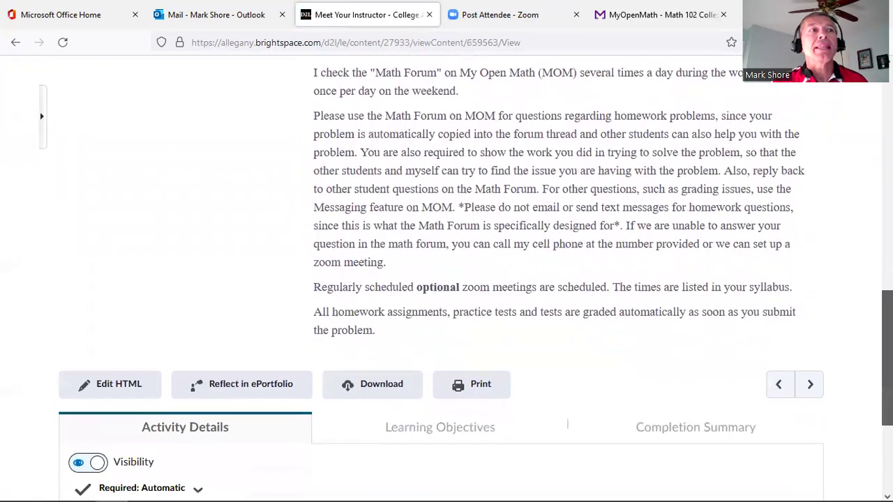
scroll(446, 279, "up", 2)
scroll(809, 160, "up", 10)
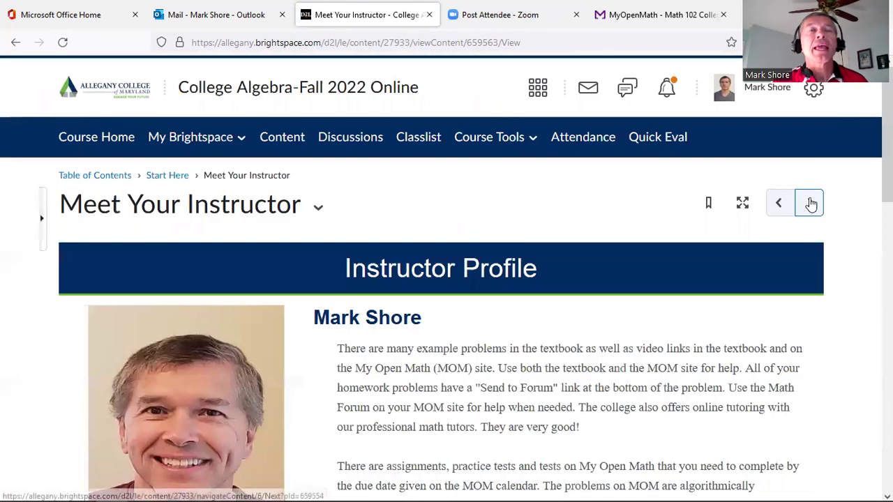
left_click(811, 204)
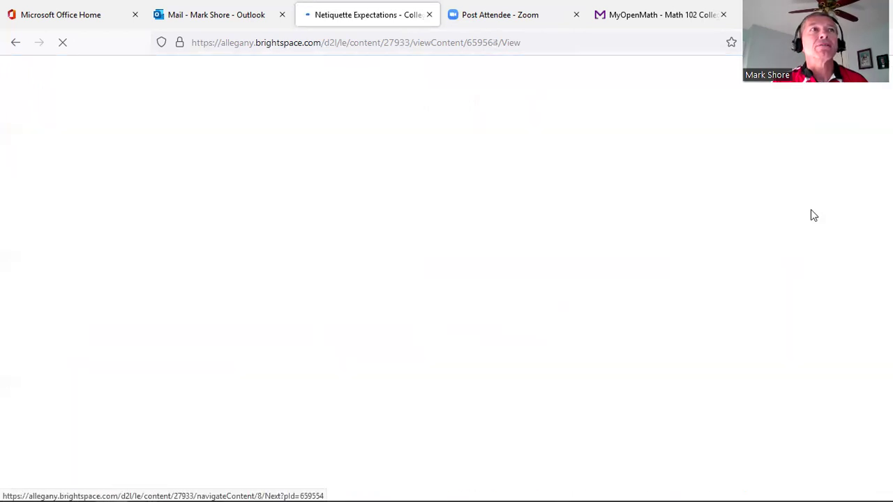
left_click(812, 213)
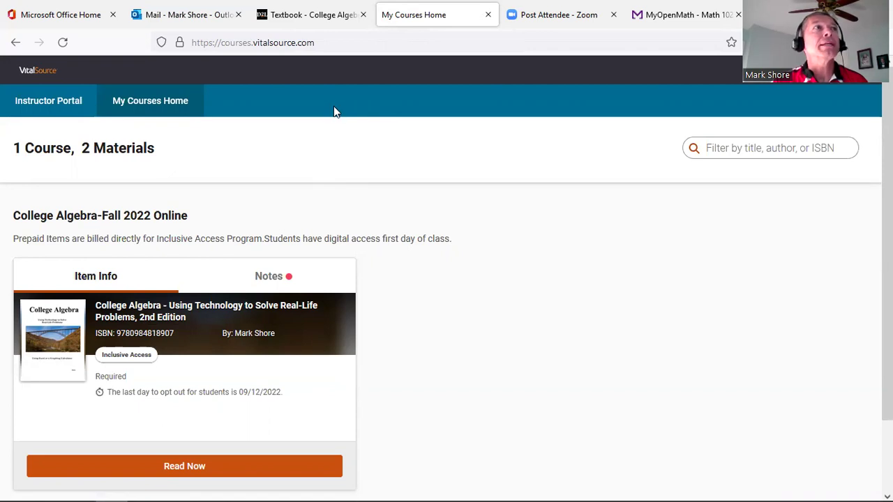
- Close the VitalSource My Courses page and review the e-textbook access notes in the Textbook module
left_click(488, 15)
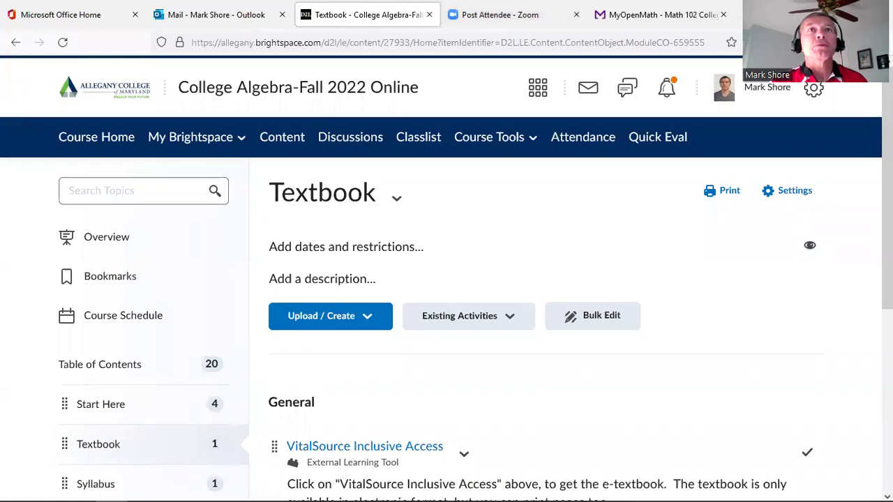
scroll(313, 360, "down", 3)
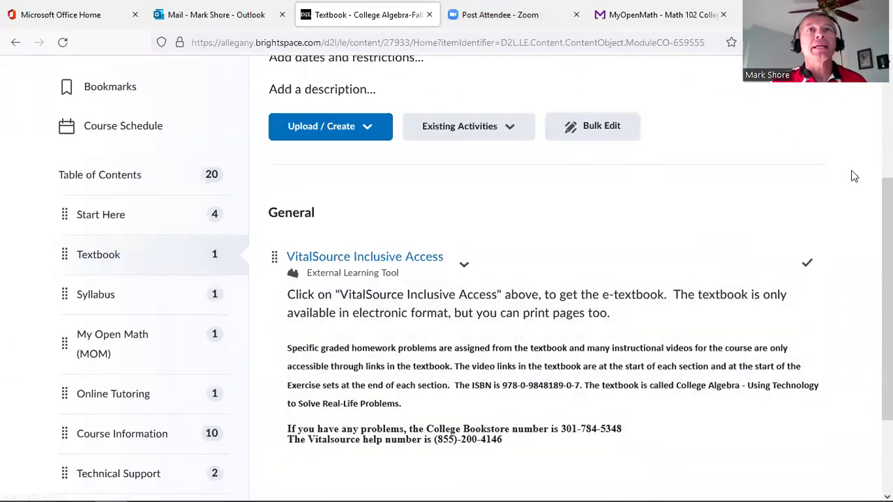
scroll(886, 210, "up", 2)
scroll(886, 209, "up", 2)
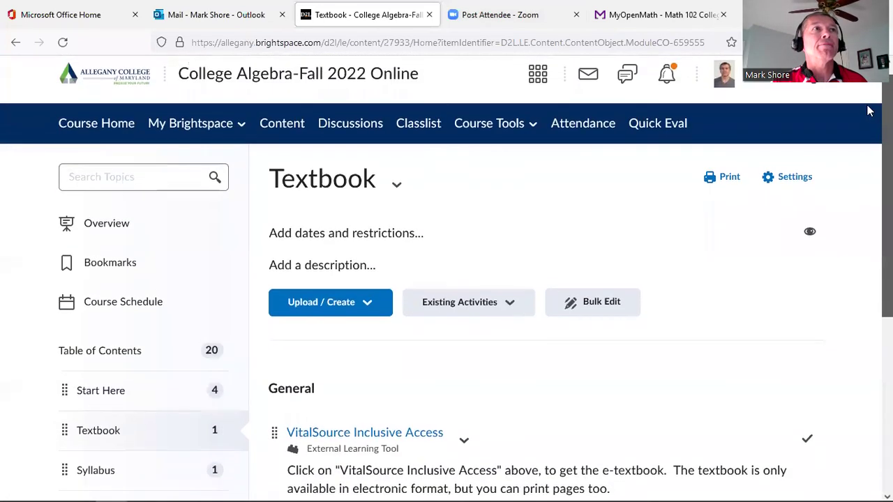
- Switch to the Probability & Statistics-Fall 2022 Online course and open its content
left_click(478, 134)
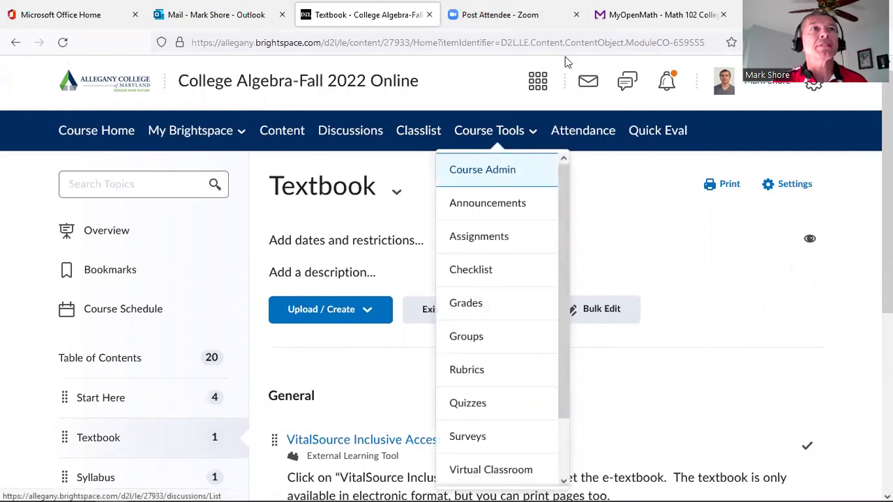
left_click(537, 82)
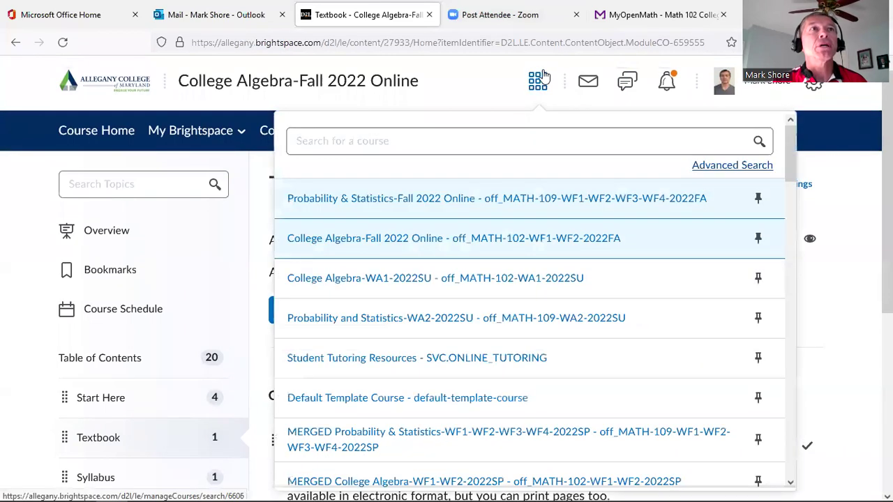
left_click(372, 202)
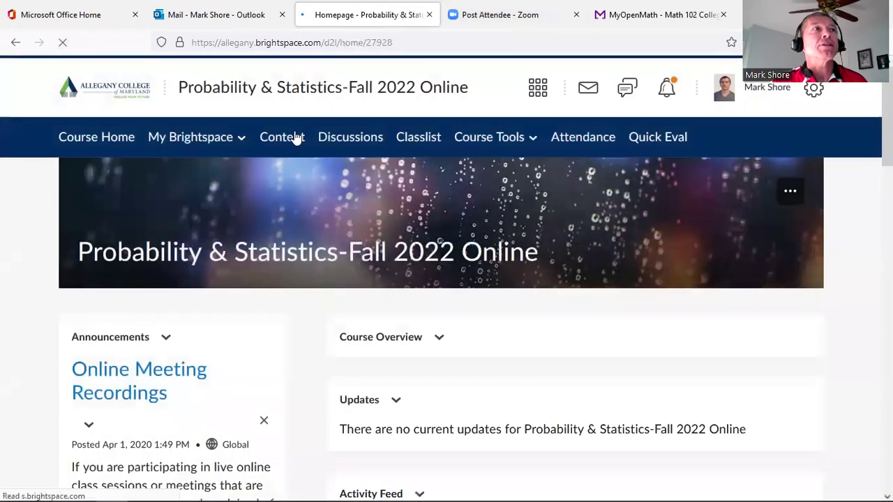
left_click(275, 139)
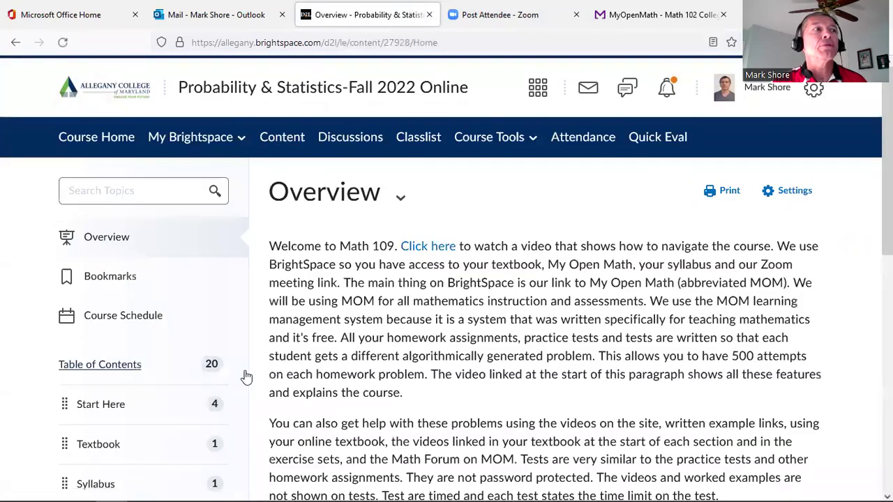
- Open Meet Your Instructor in the Start Here module and examine its Math Forum, grading and Gradebook explanations
left_click(105, 408)
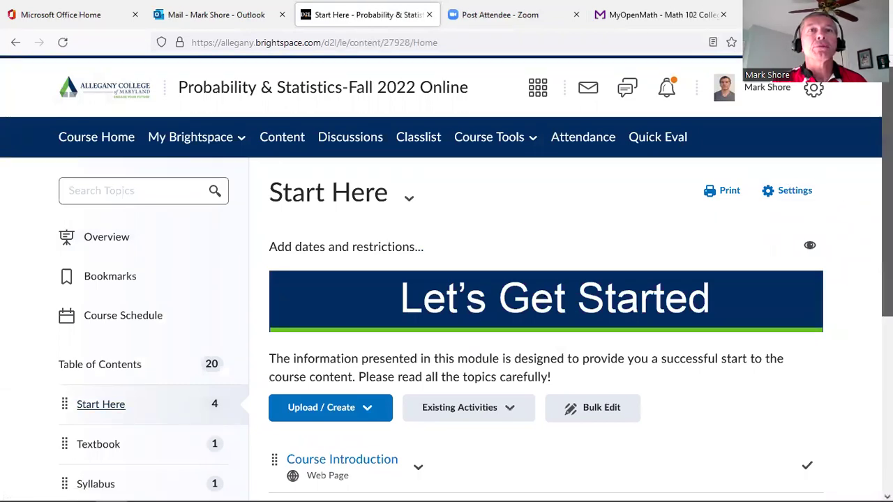
scroll(870, 356, "down", 2)
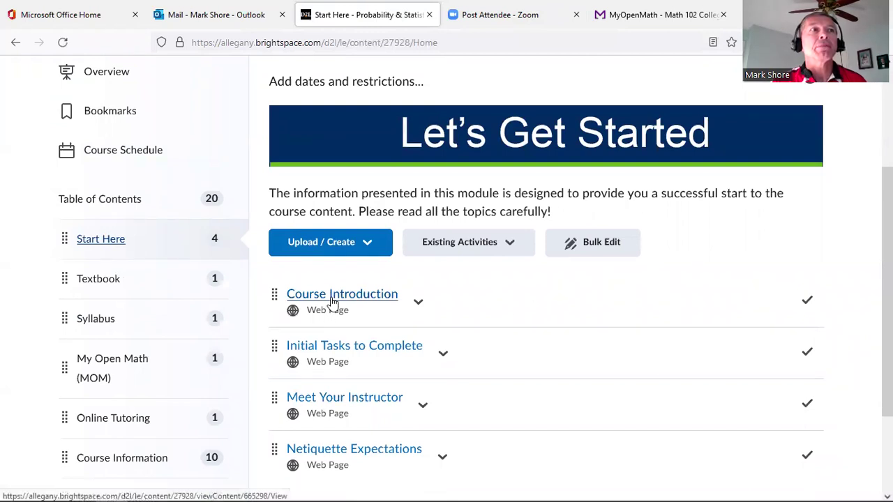
left_click(360, 398)
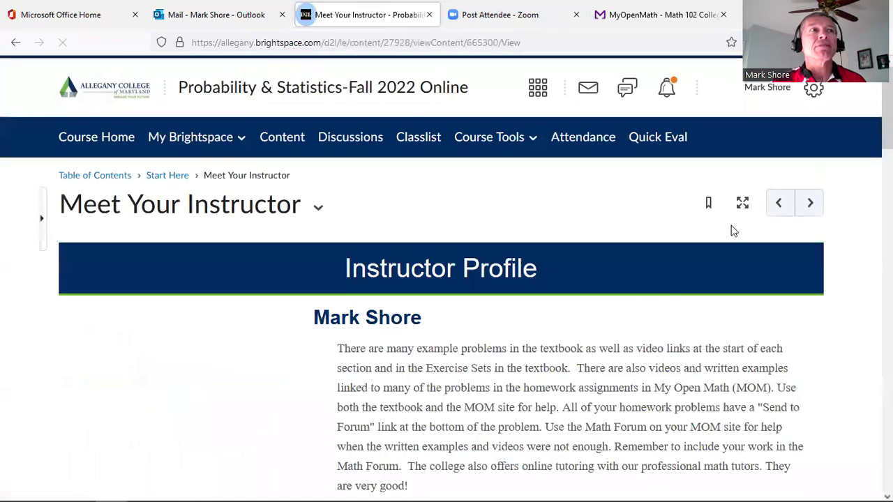
scroll(446, 279, "down", 8)
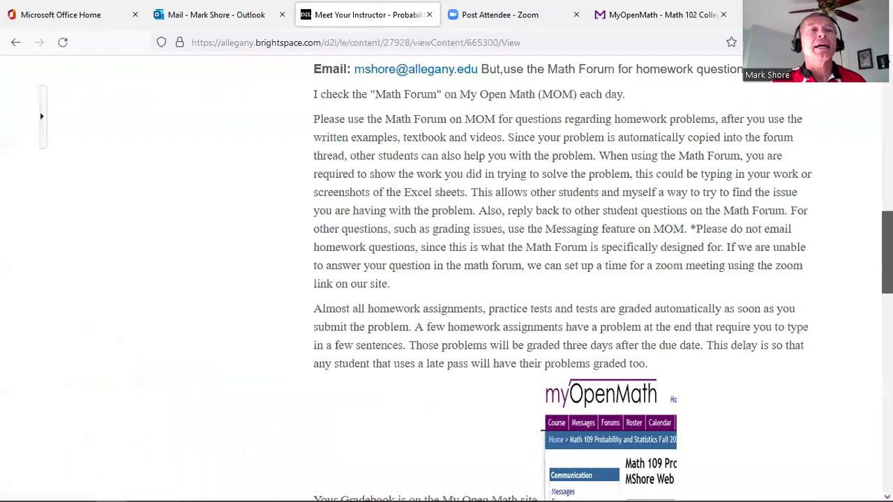
scroll(446, 279, "down", 6)
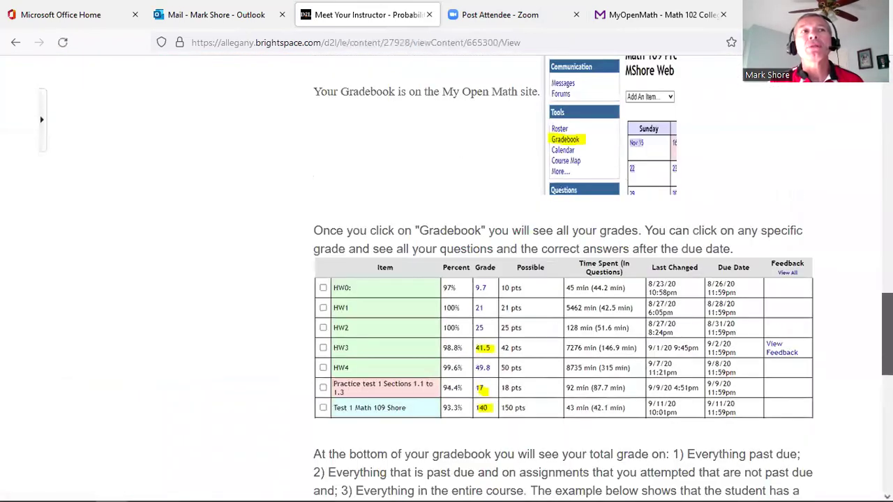
scroll(604, 261, "up", 3)
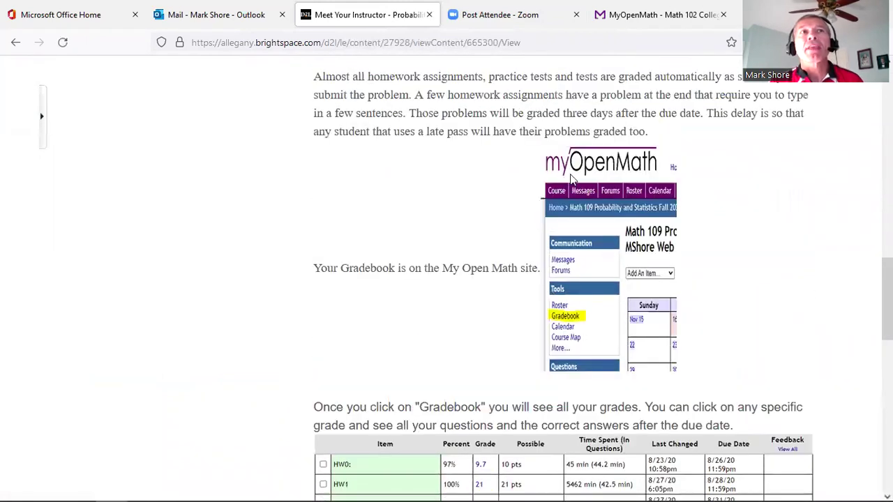
- Examine the sample Gradebook and total grade explanations on the Meet Your Instructor page, and return to the course content
scroll(886, 300, "down", 1)
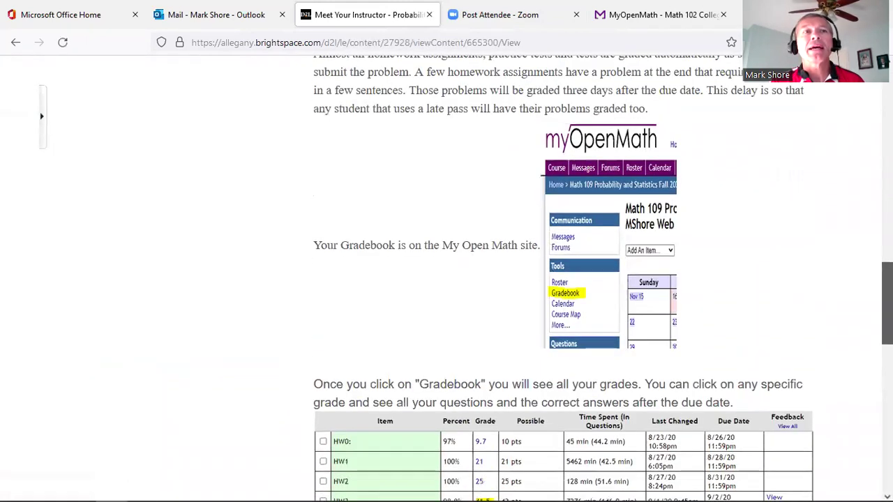
scroll(886, 300, "down", 6)
scroll(886, 384, "down", 3)
scroll(886, 384, "up", 4)
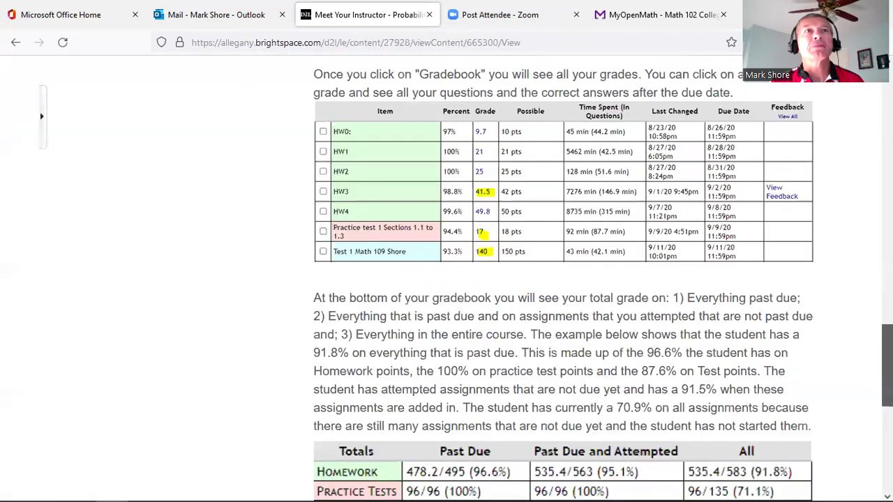
scroll(446, 279, "up", 12)
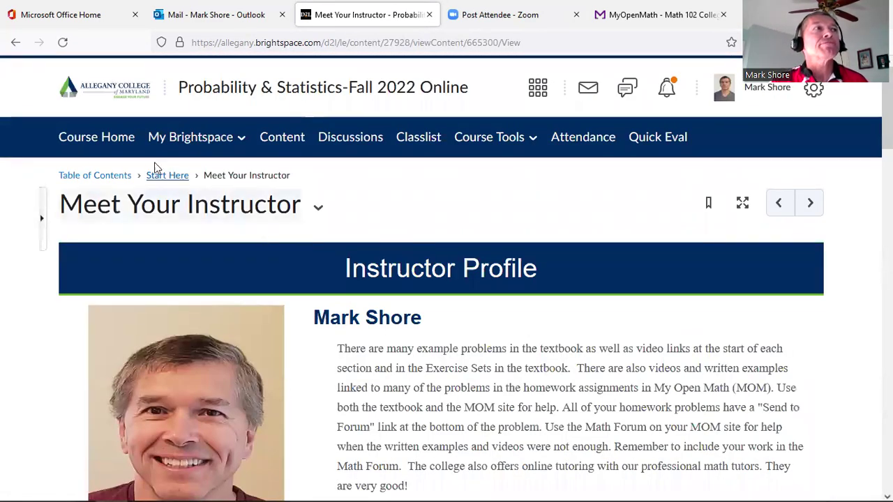
left_click(282, 140)
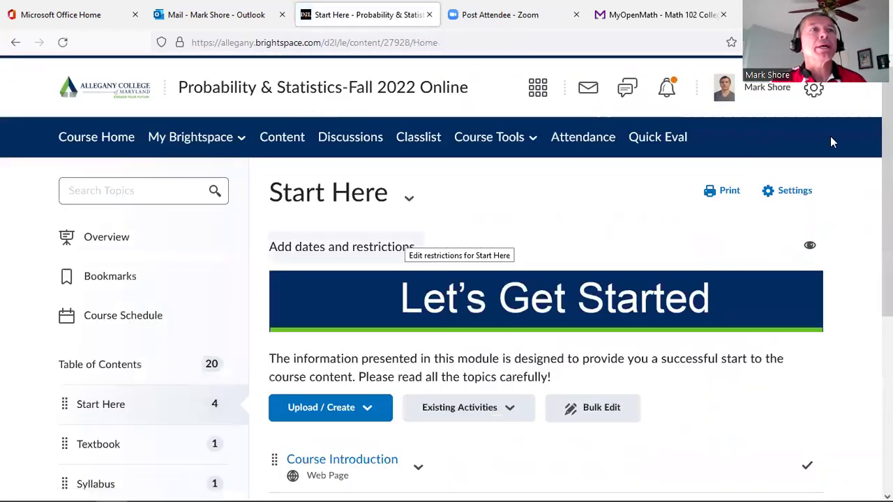
- Open VitalSource Inclusive Access from the Textbook module and open the Probability and Statistics - Using Excel e-textbook for reading
scroll(852, 143, "down", 3)
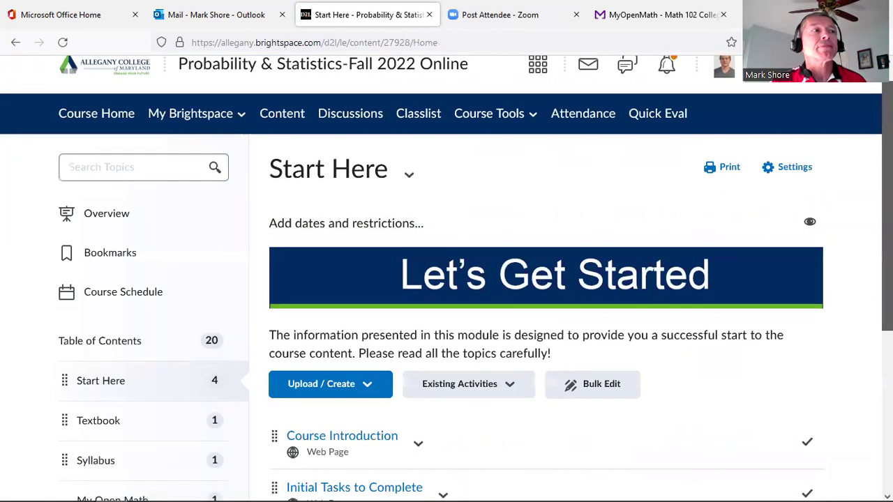
scroll(546, 279, "down", 1)
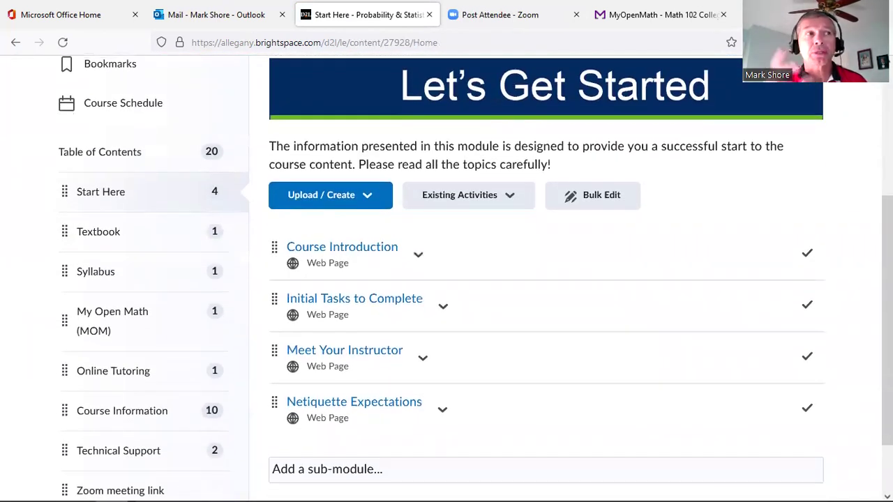
left_click(87, 237)
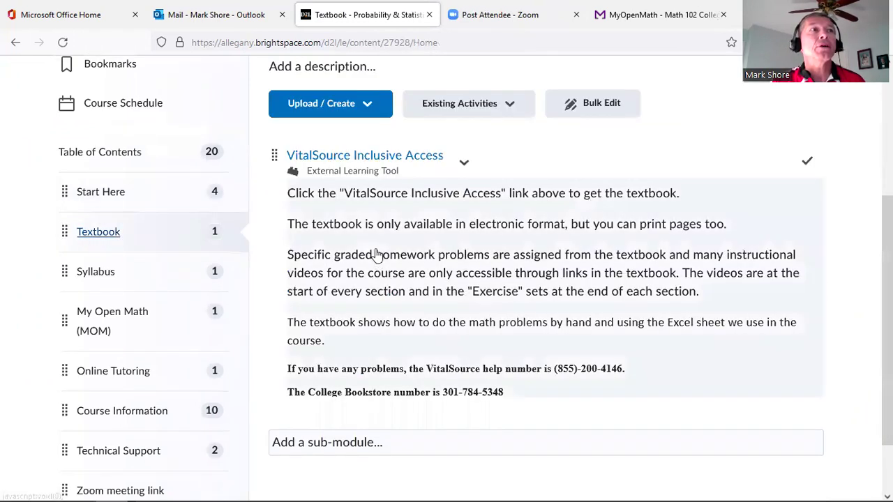
left_click(333, 157)
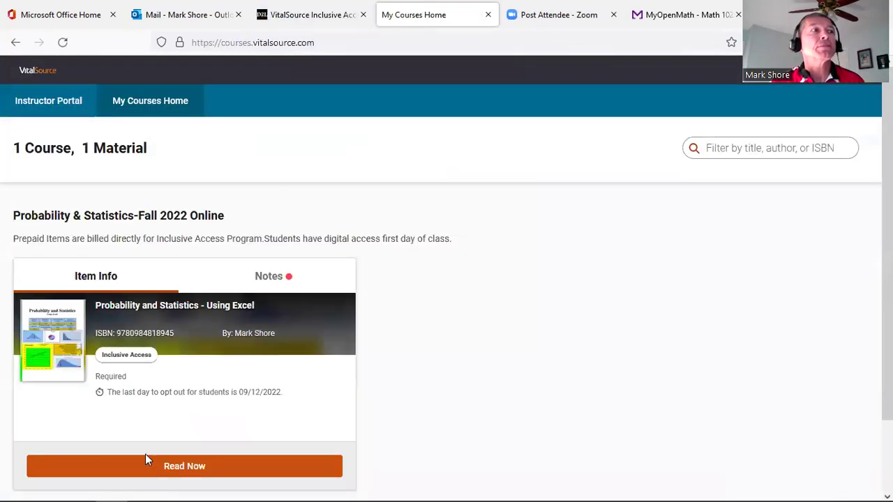
left_click(156, 467)
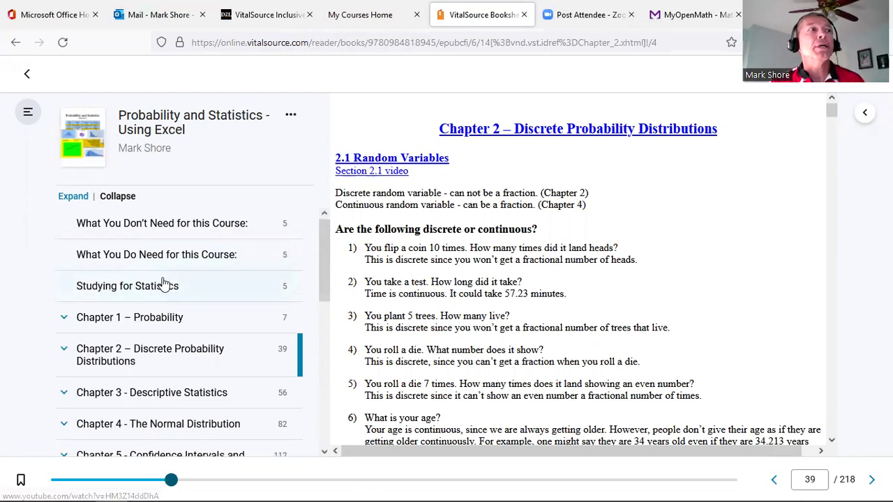
- Expand Chapter 1 – Probability in the e-textbook's contents and go to section 1.2 Probability Rules: The Addition Rule
left_click(105, 320)
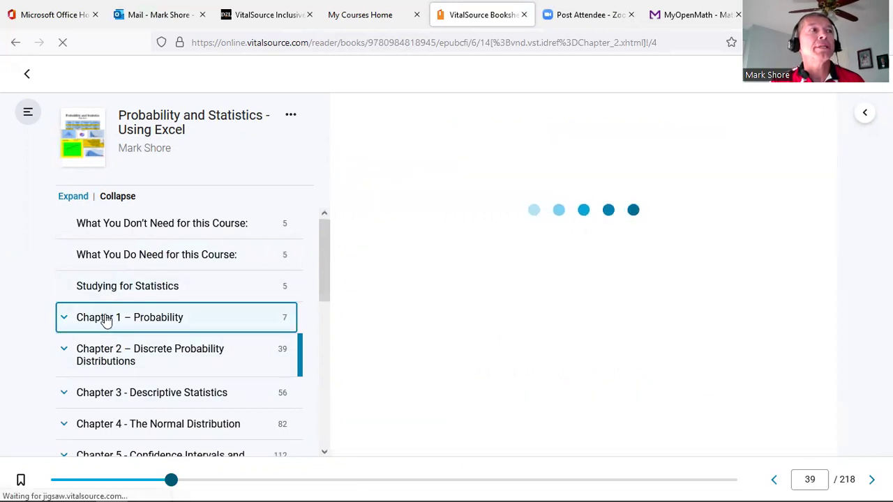
left_click(62, 320)
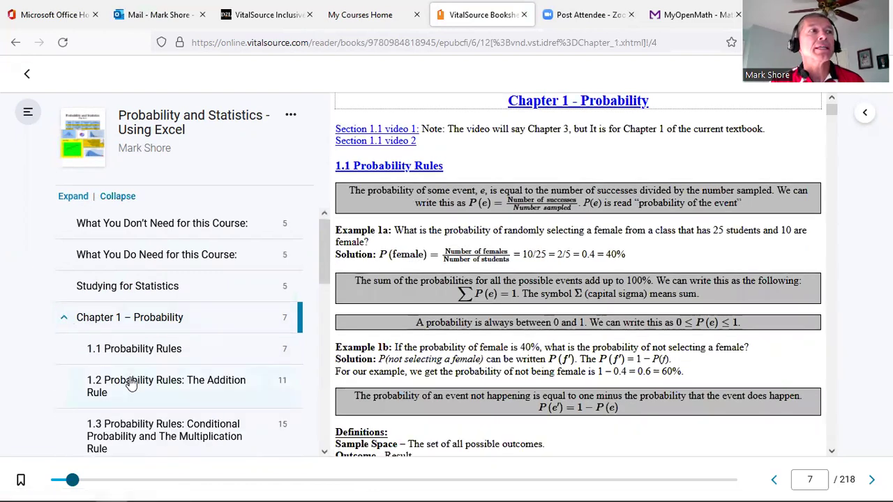
left_click(145, 386)
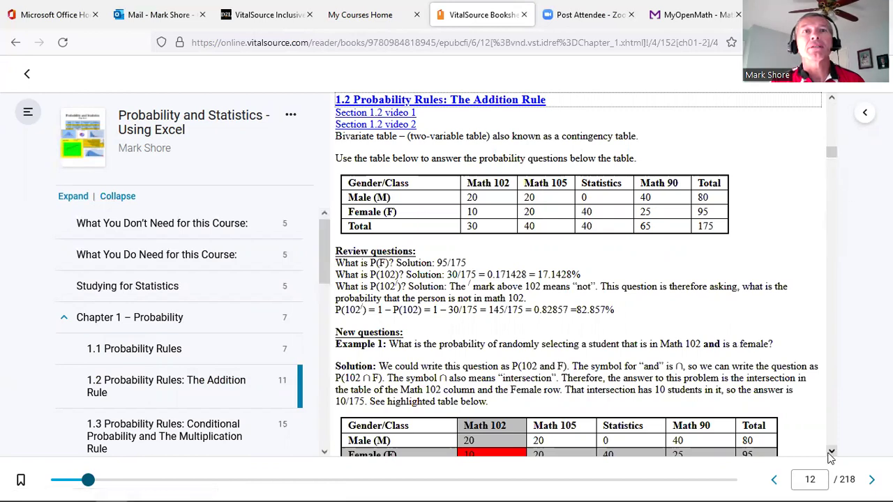
- Examine the section 1.2 examples and Exercise Set, and look through the rest of the e-textbook's table of contents
left_click_drag(832, 453, 834, 453)
left_click_drag(830, 98, 831, 98)
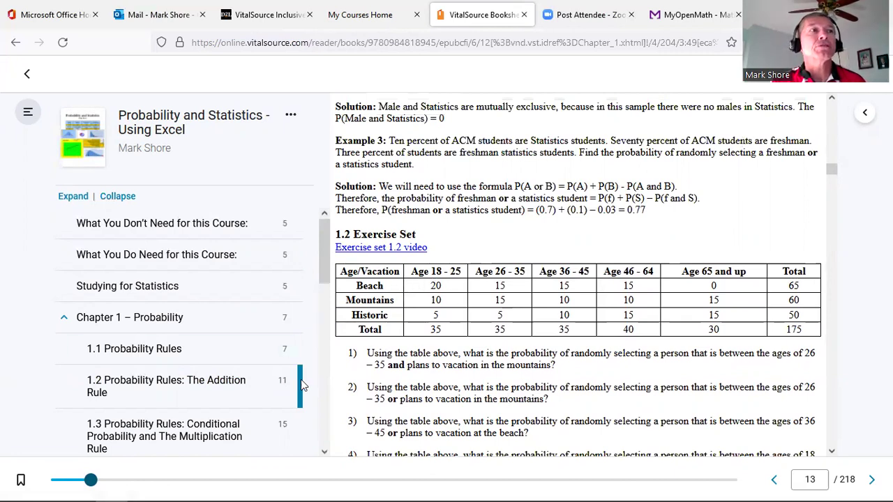
left_click_drag(320, 256, 352, 452)
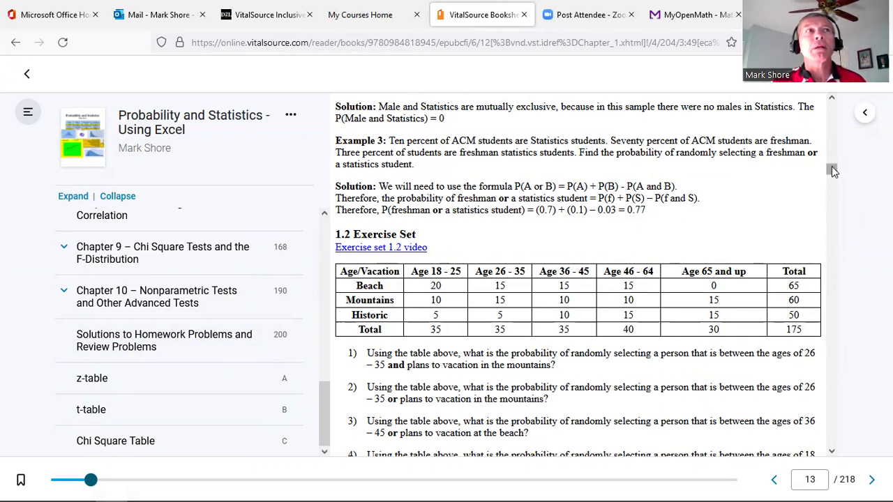
scroll(833, 171, "up", 1)
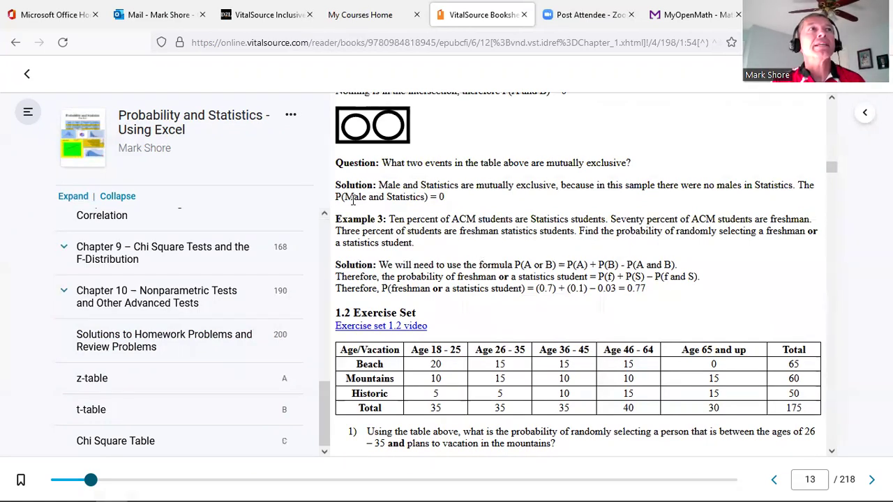
- Close the e-textbook, VitalSource My Courses and Zoom pages, and return to the Probability & Statistics course content in Brightspace
left_click(523, 14)
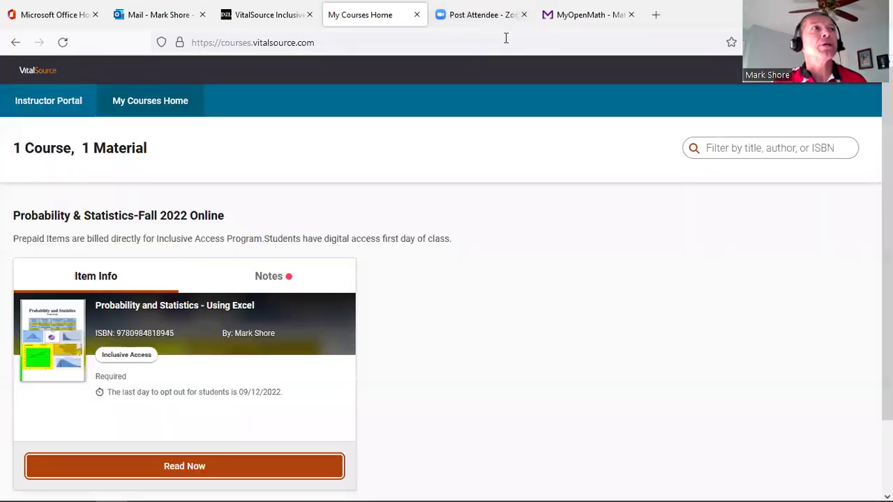
left_click(416, 15)
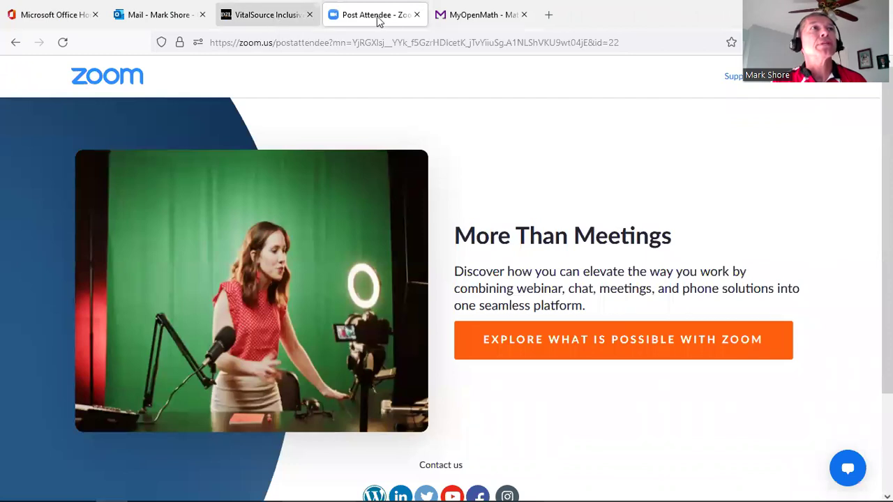
left_click(416, 15)
left_click(277, 18)
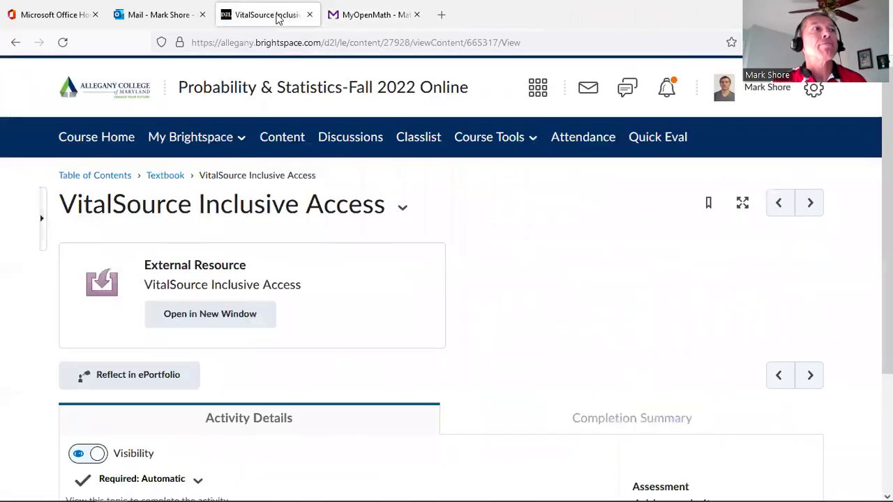
left_click(274, 137)
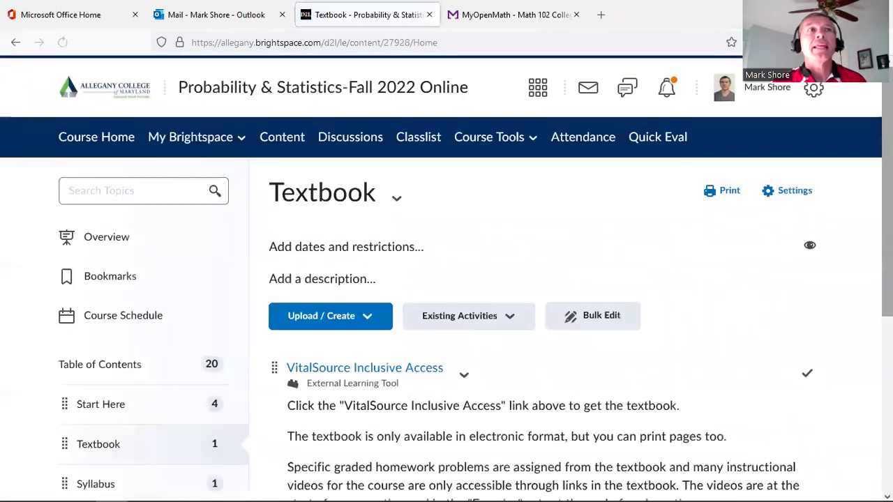
- View the Syllabus module, and launch the My Open Math (MOM) course site from its own module
scroll(213, 334, "down", 2)
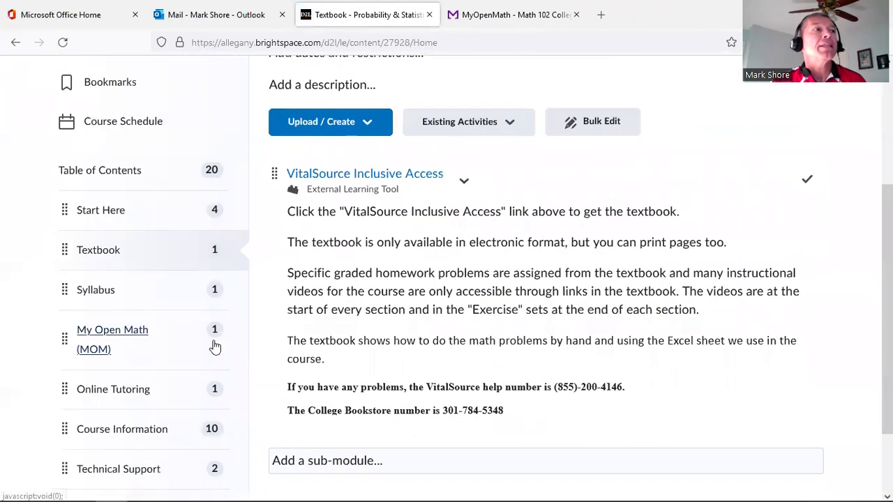
left_click(96, 290)
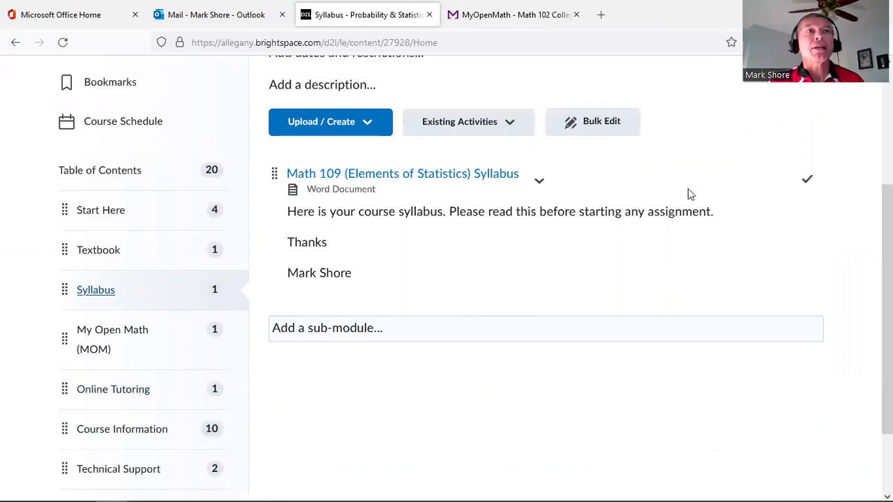
scroll(813, 261, "down", 2)
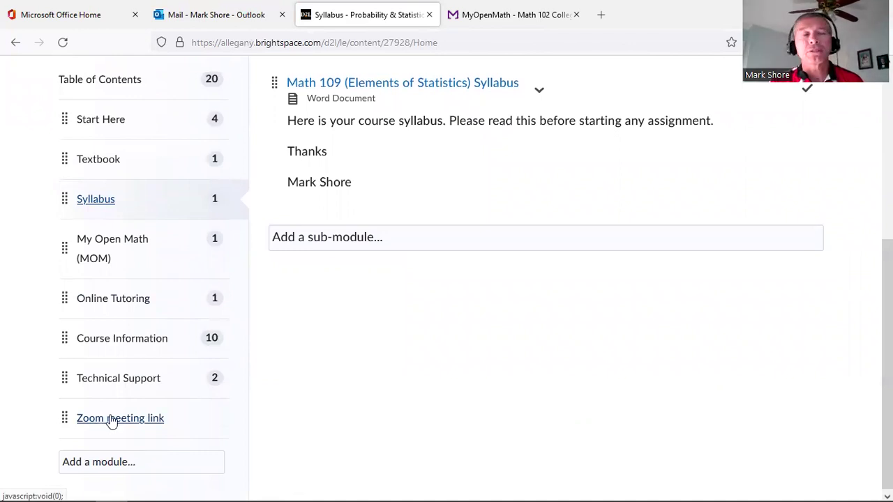
left_click(101, 244)
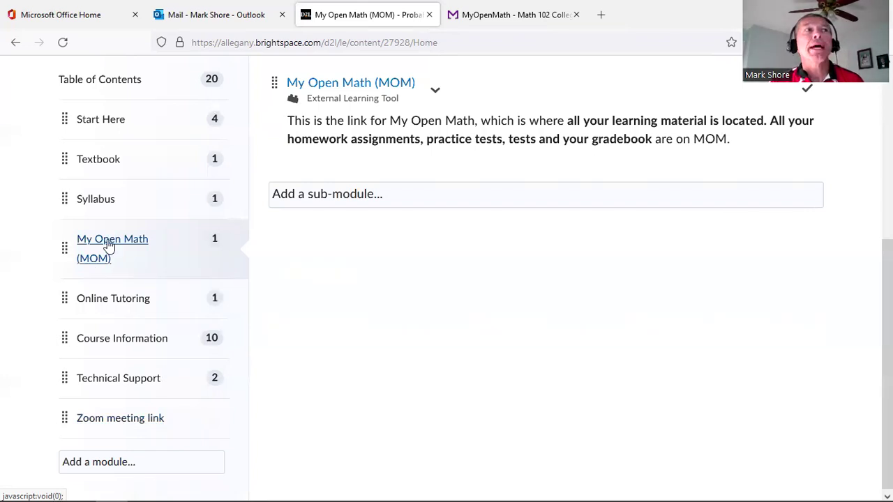
left_click(355, 83)
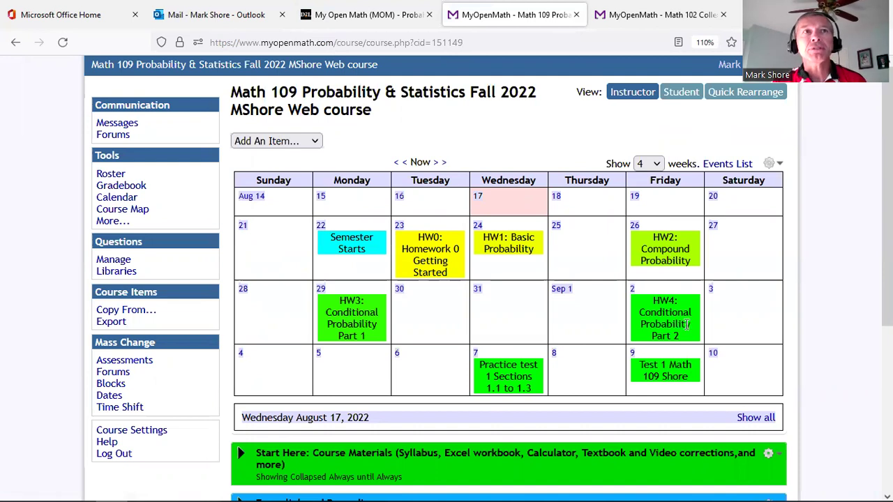
- Show the August 23 HW0: Homework 0 Getting Started entry in the MyOpenMath calendar, and look over the course's unit blocks
left_click(424, 256)
scroll(798, 213, "down", 1)
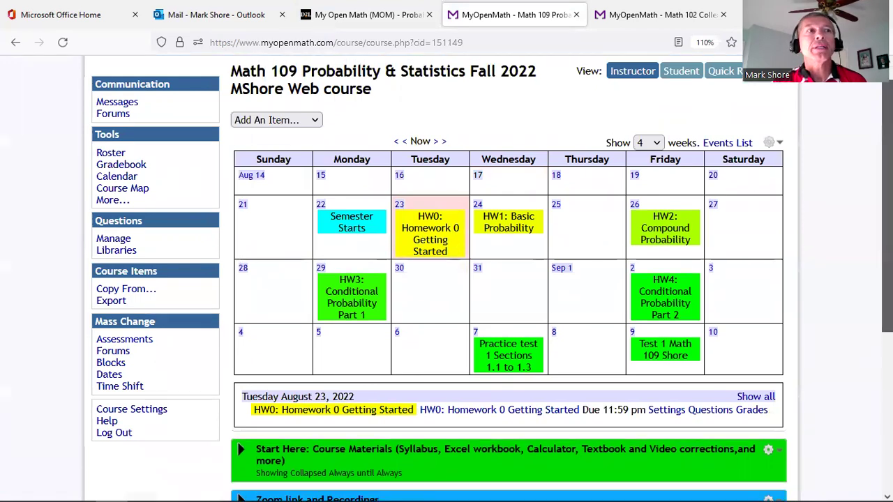
scroll(688, 315, "down", 1)
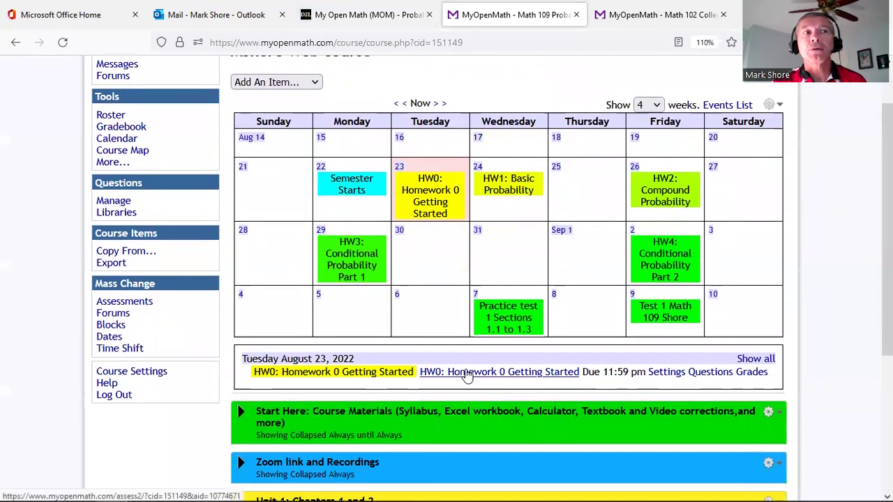
scroll(866, 196, "down", 3)
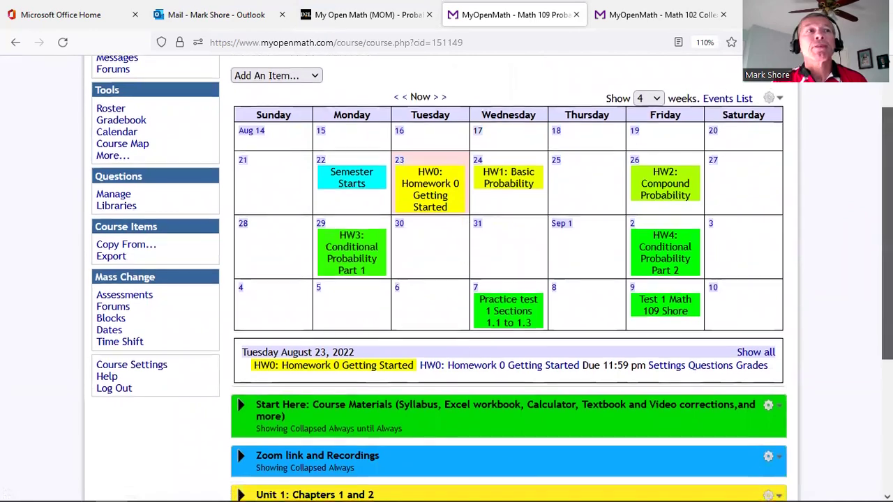
scroll(509, 279, "down", 2)
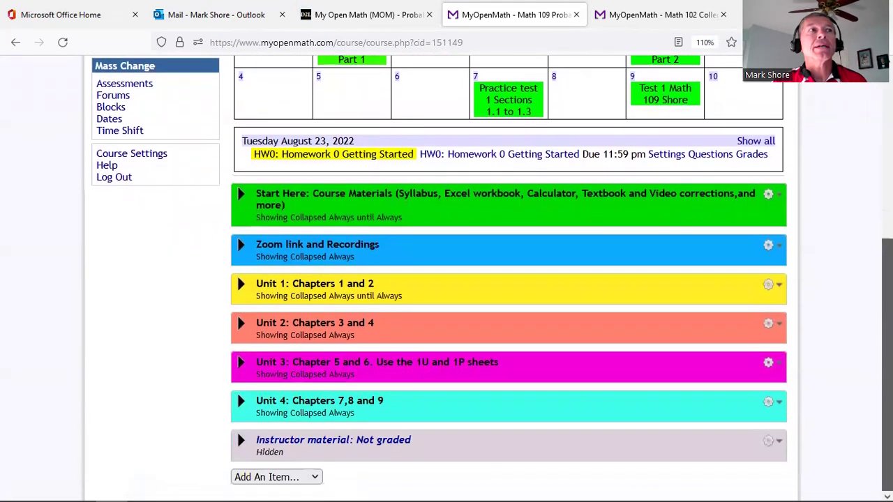
scroll(285, 353, "up", 2)
scroll(285, 352, "down", 2)
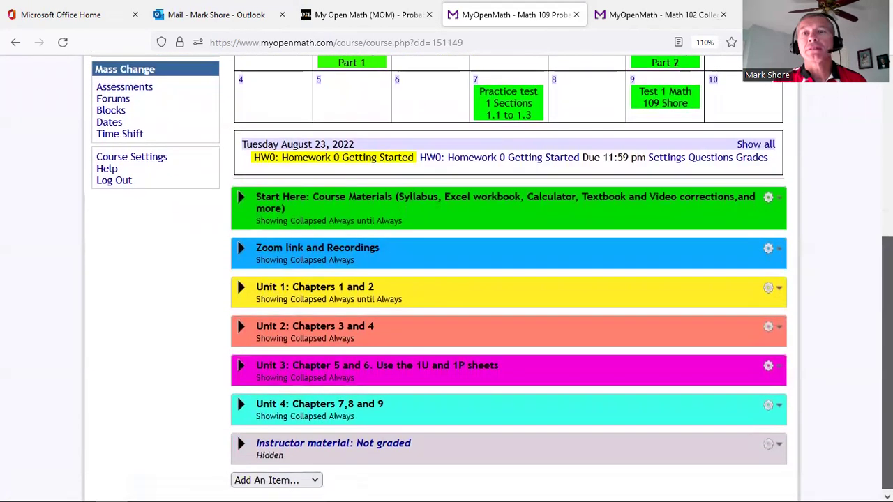
- Expand Unit 1: Chapters 1 and 2 and its Chapter 1 Sections 1.1 to 1.3 block, and review the homework descriptions
left_click(318, 288)
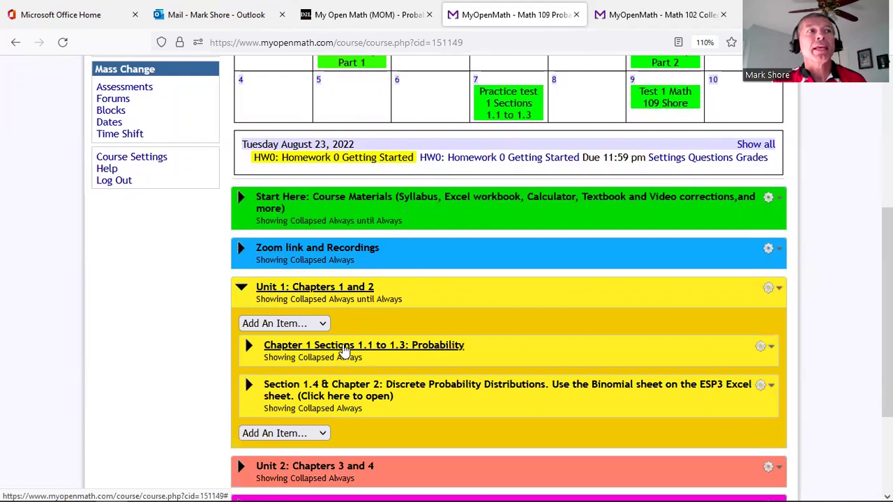
left_click(343, 350)
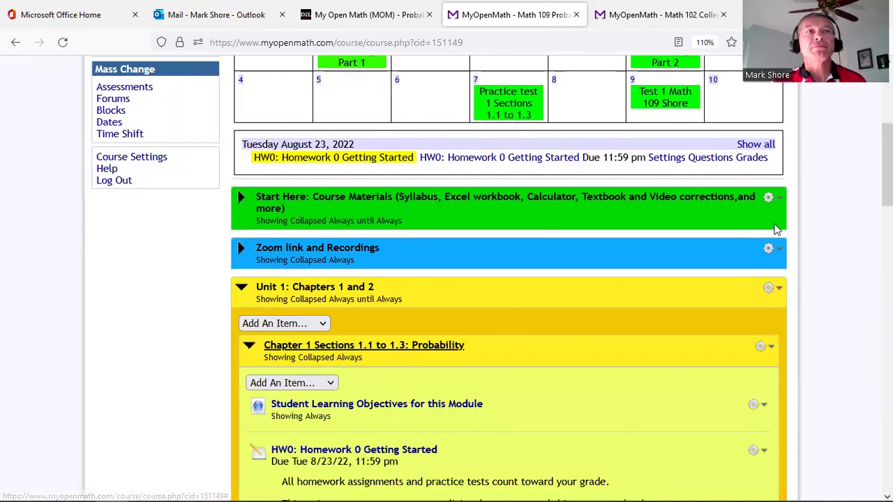
scroll(508, 278, "down", 5)
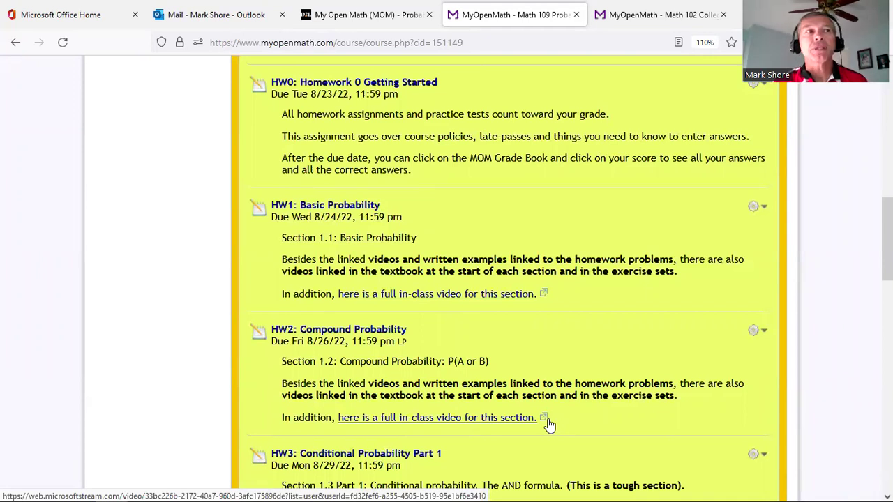
- Start the HW2: Compound Probability assignment, read Question 1, and switch back to the My Open Math page in Brightspace
left_click(388, 333)
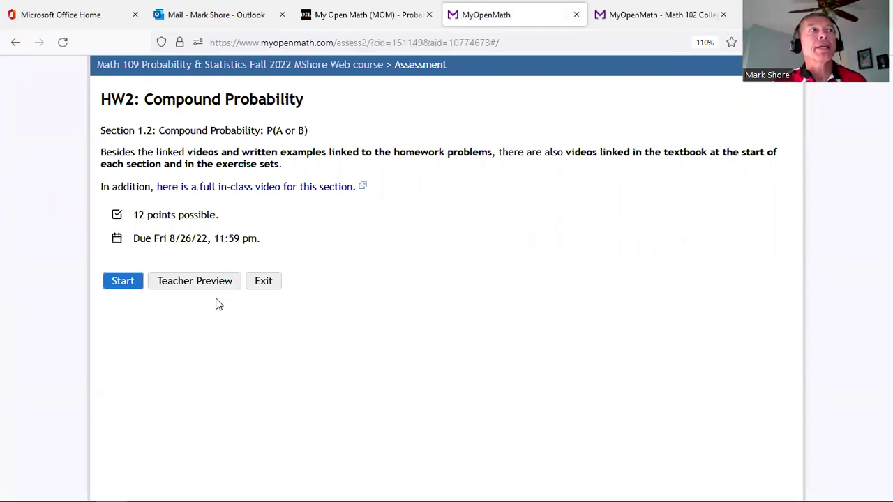
left_click(124, 281)
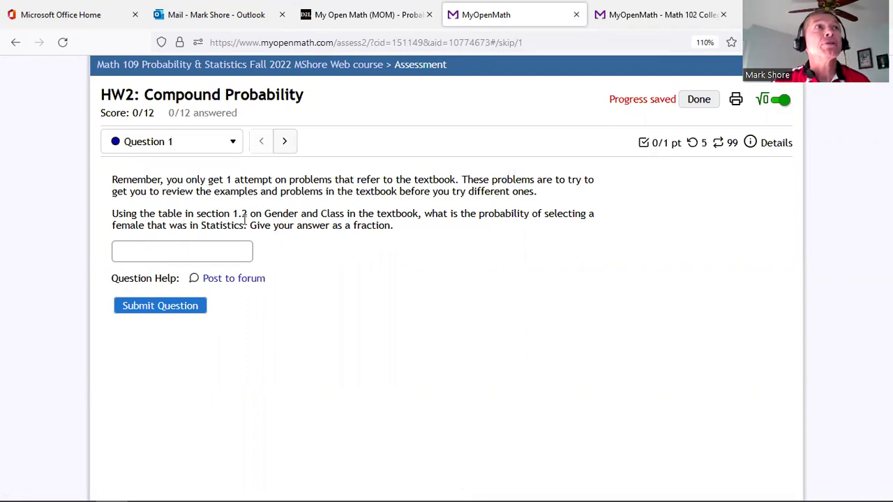
left_click(356, 12)
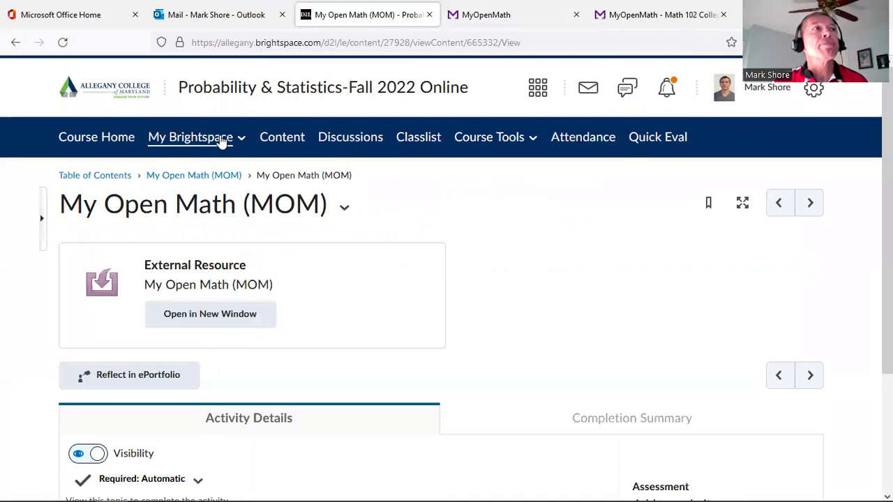
- Return to the course content in Brightspace, open the Textbook module, and launch VitalSource Inclusive Access
left_click(275, 138)
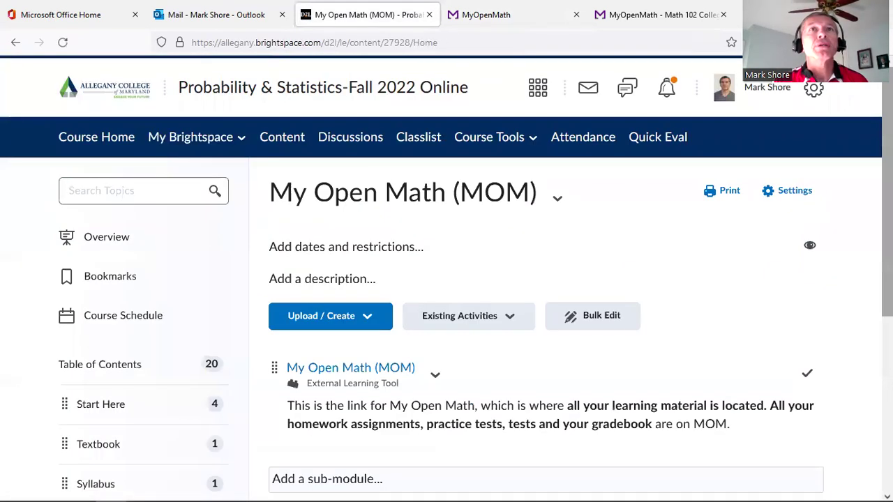
scroll(70, 101, "down", 5)
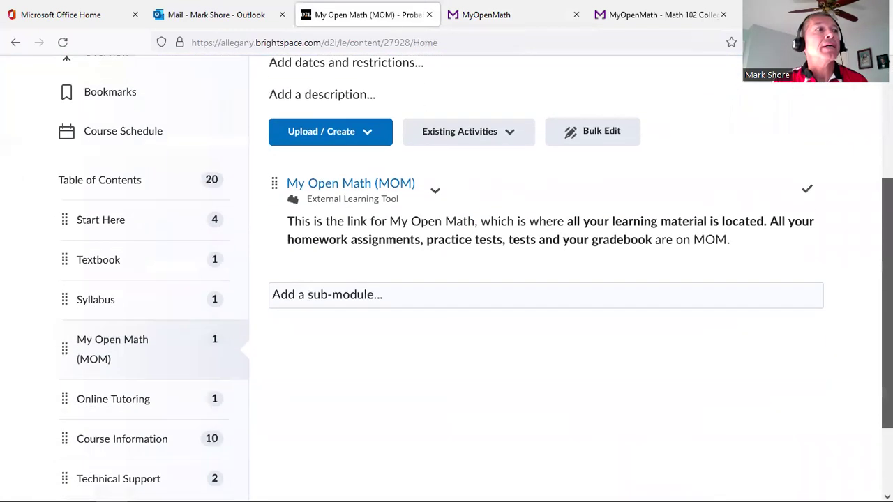
scroll(302, 293, "down", 1)
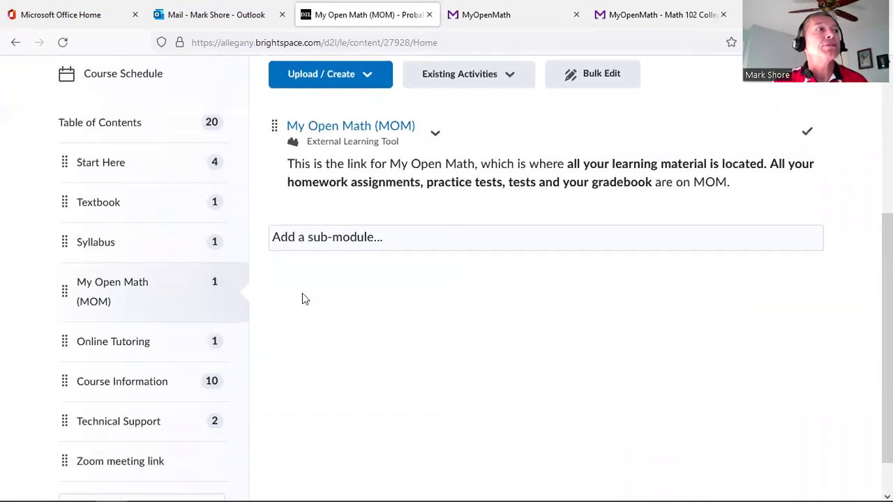
left_click(88, 208)
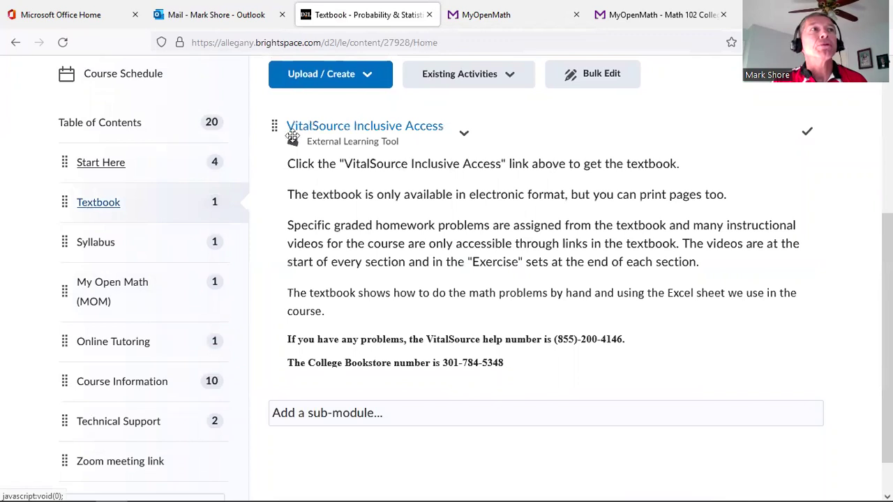
left_click(360, 128)
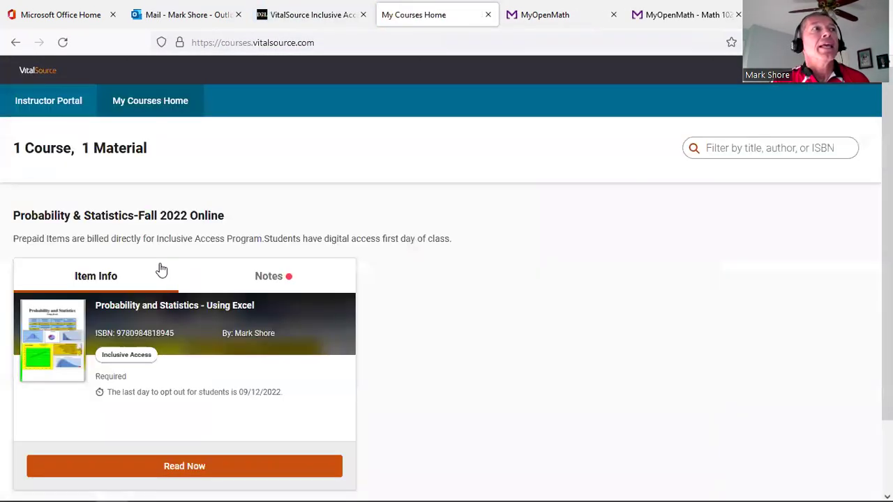
- Open the Probability and Statistics - Using Excel textbook at Chapter 1, section 1.2 Probability Rules: The Addition Rule
left_click(180, 472)
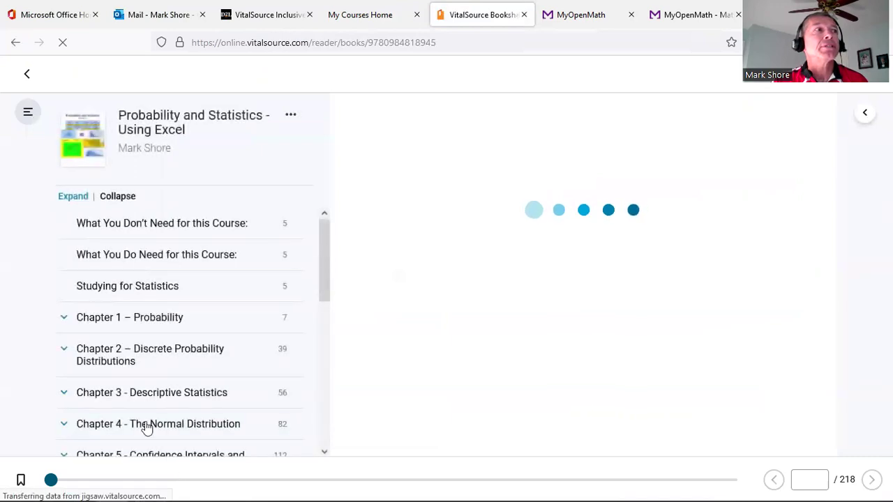
left_click(65, 319)
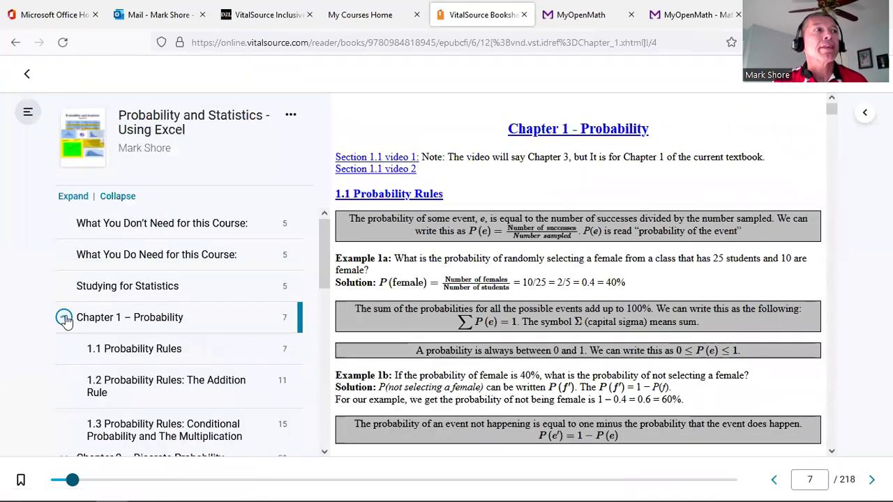
left_click(141, 380)
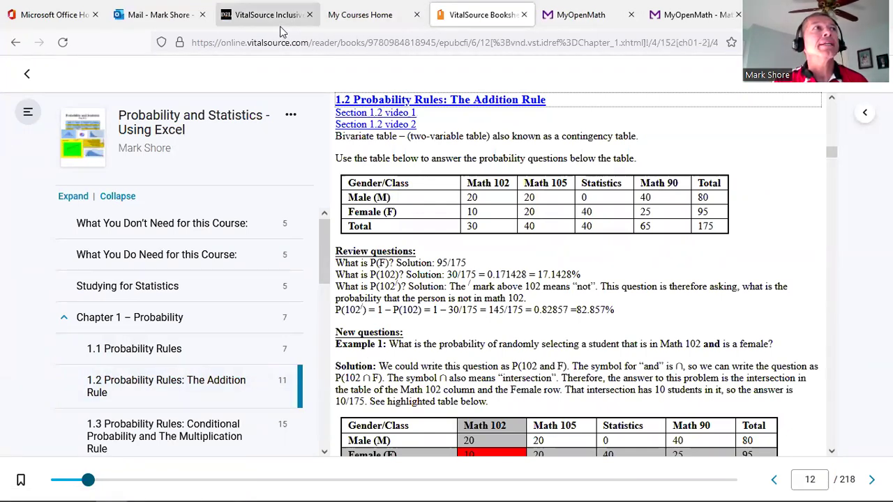
- Switch to MyOpenMath to reread Question 1 of HW2: Compound Probability, and return to section 1.2 of the VitalSource textbook
left_click(689, 15)
left_click(592, 15)
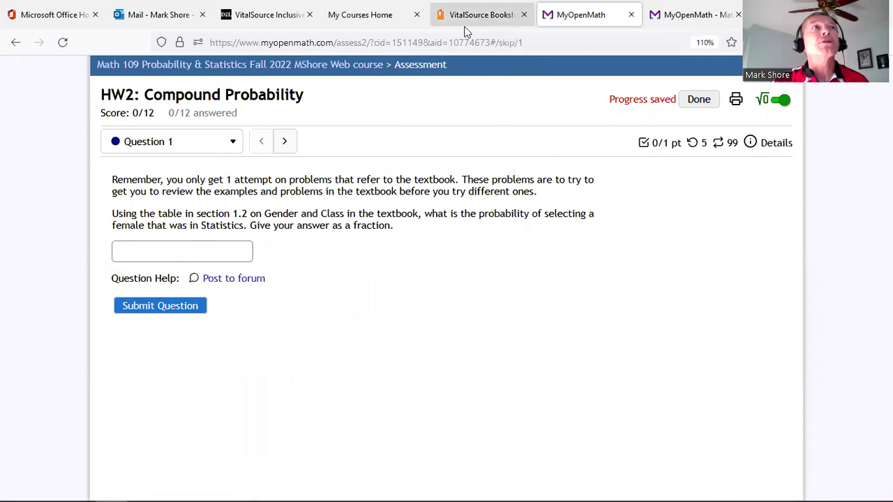
left_click(269, 17)
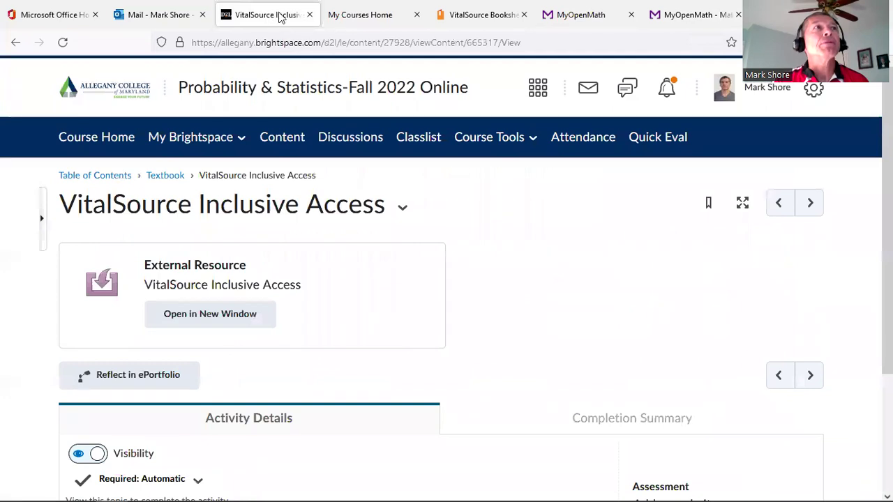
left_click(472, 14)
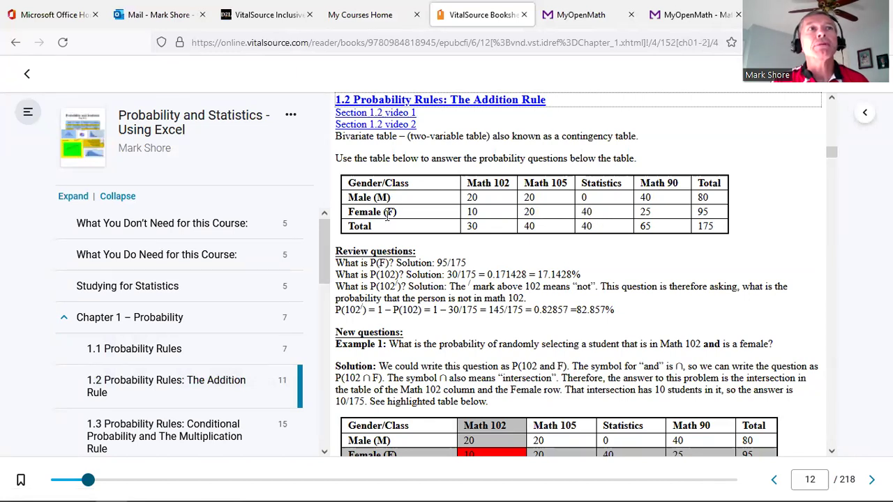
- Mark the Female count under Statistics and the grand total in the Gender/Class table, without adding a highlight
left_click(594, 216)
left_click_drag(594, 216, 583, 216)
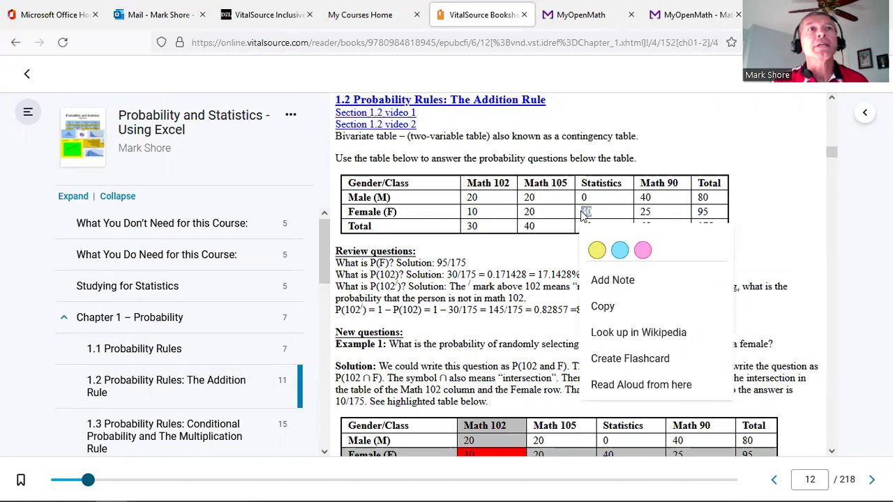
left_click(782, 231)
left_click_drag(724, 232, 697, 232)
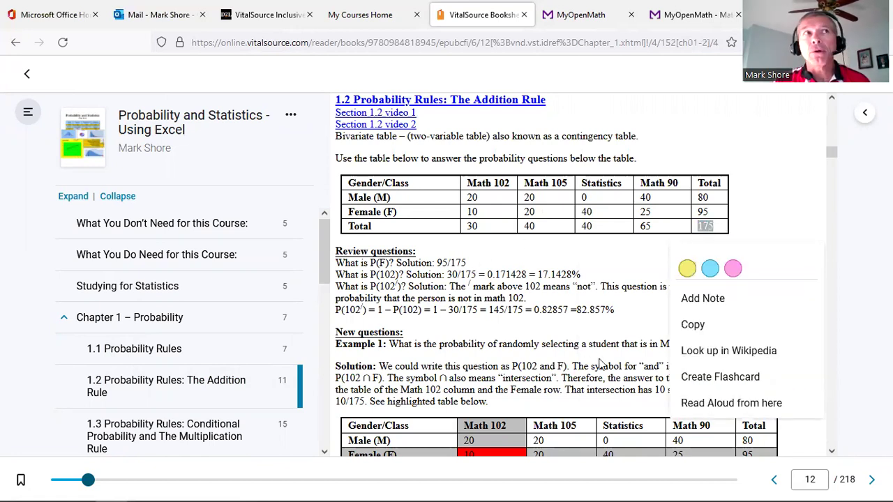
left_click(763, 217)
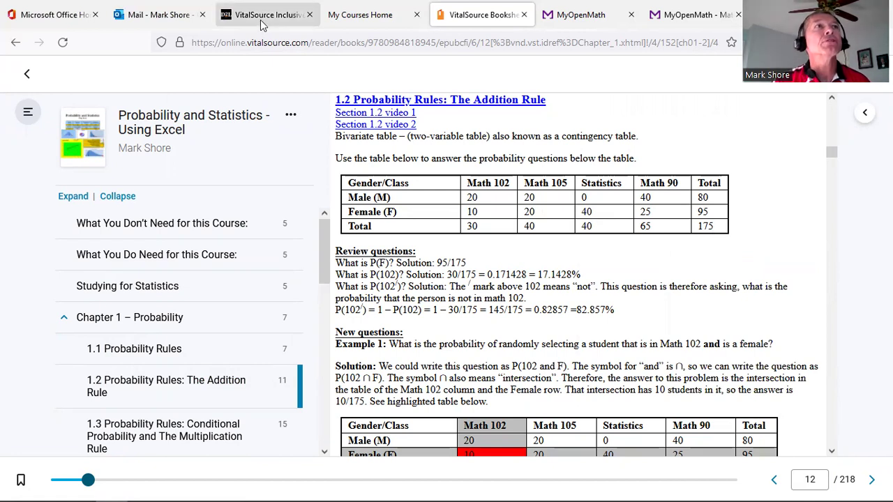
- Switch to the HW2: Compound Probability assignment in MyOpenMath and enter 40/175 as the answer to Question 1
left_click(568, 14)
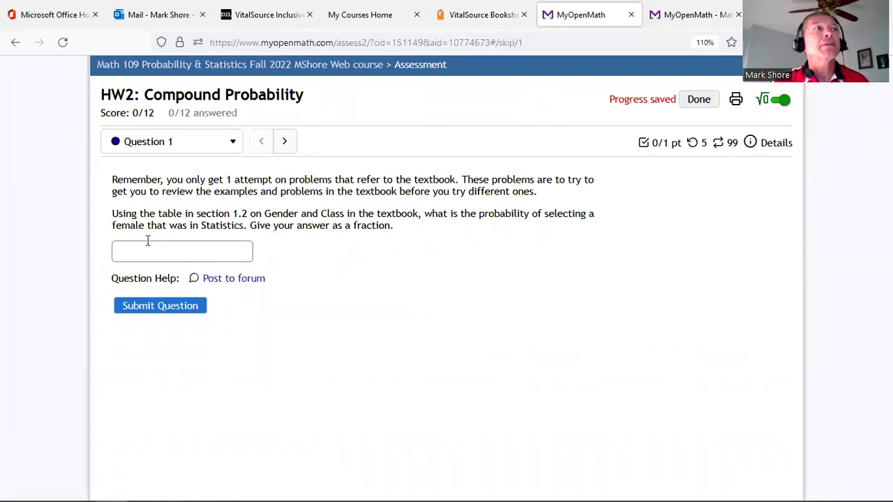
left_click(185, 249)
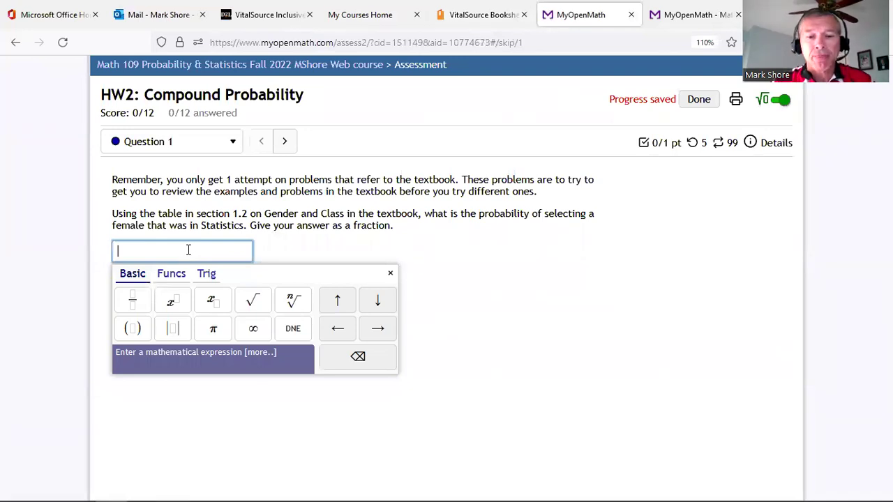
type("40/175")
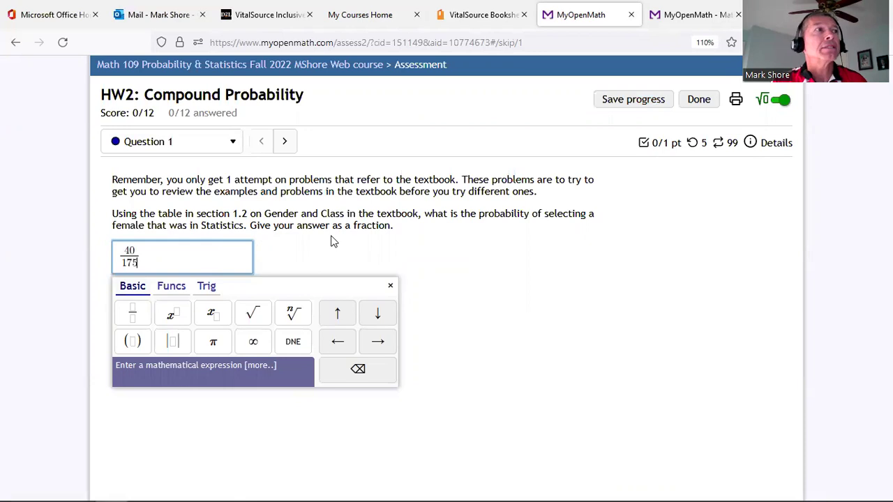
left_click(310, 255)
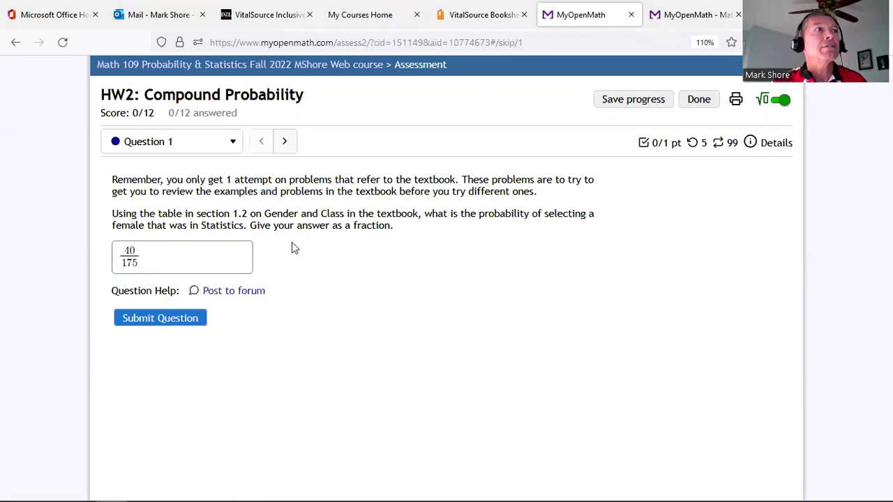
- Replace Question 1's answer with 40/175 built from the fraction template, and submit the question
left_click(147, 260)
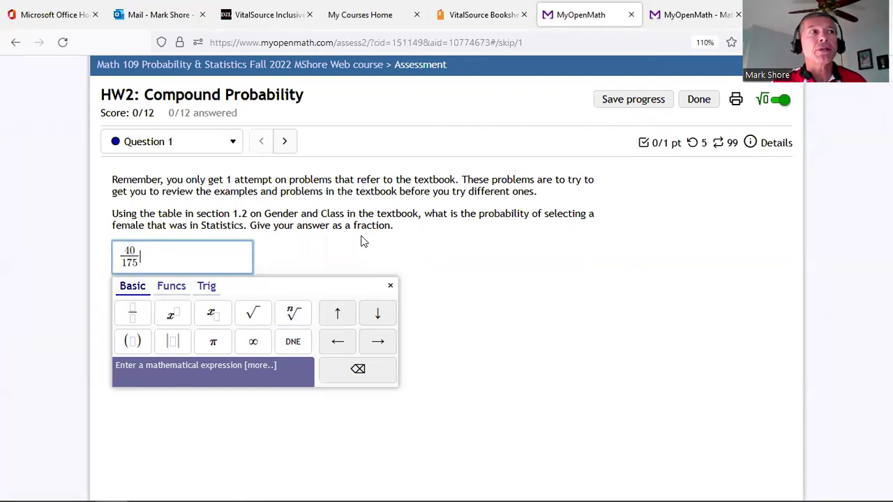
key("BackSpace")
key("BackSpace")
key("BackSpace")
key("BackSpace")
key("BackSpace")
key("BackSpace")
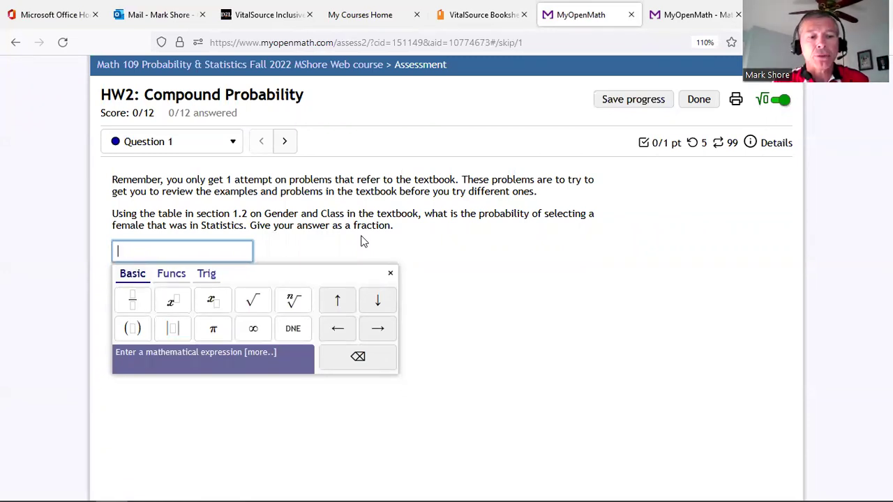
left_click(136, 301)
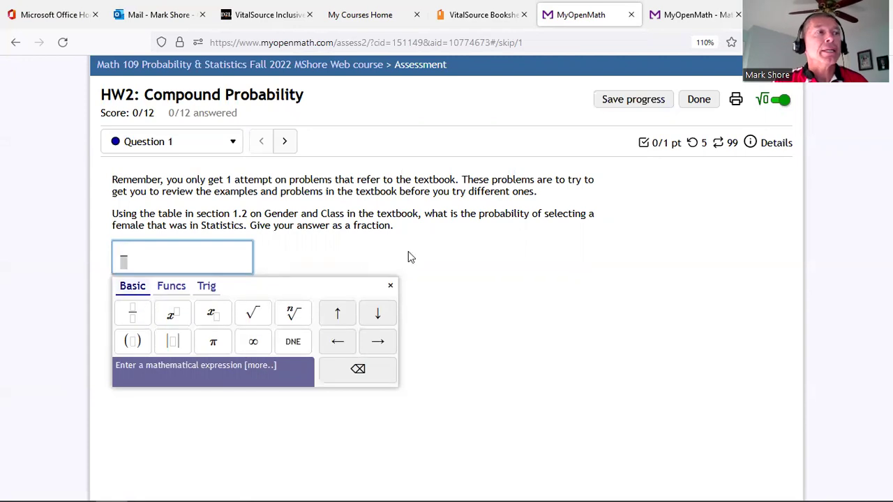
type("40/")
key("Down")
type("175")
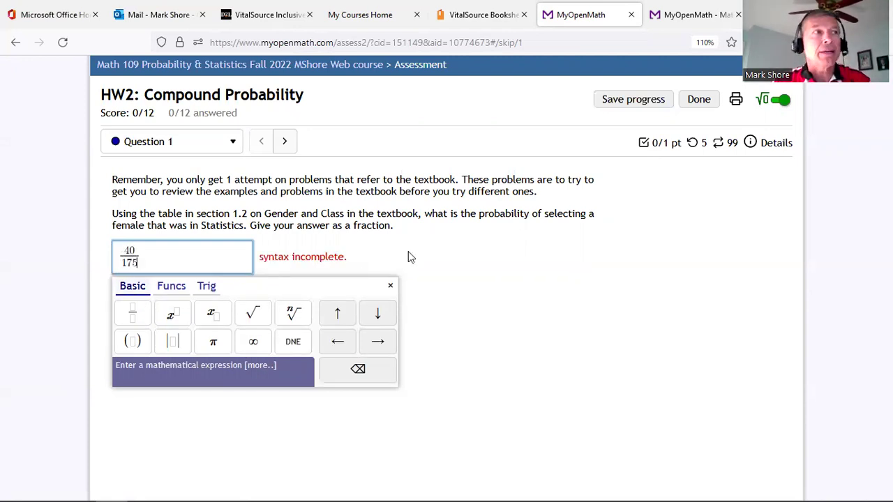
left_click(476, 279)
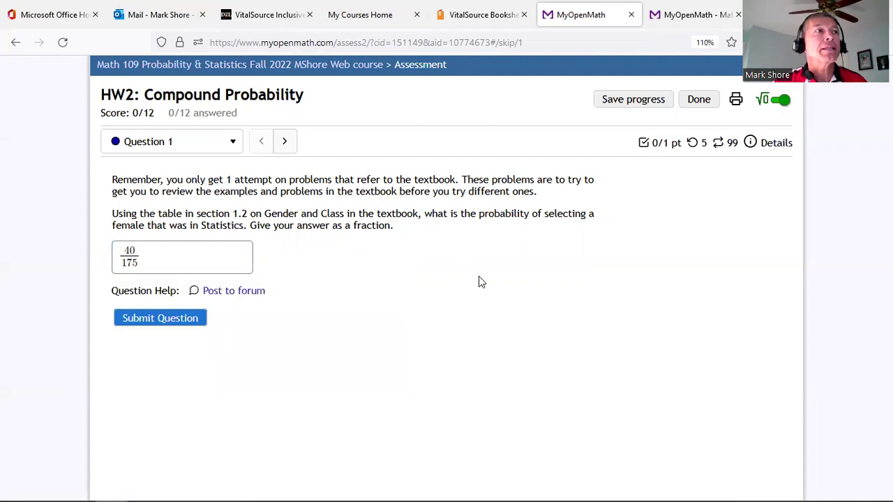
left_click(159, 318)
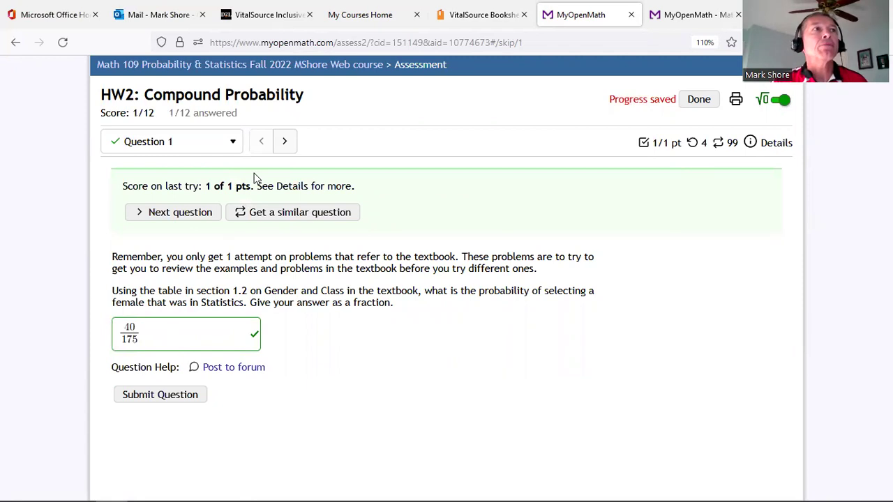
- Go to Question 2 about male students in Math 105 and submit 2/3 as its answer
left_click(286, 141)
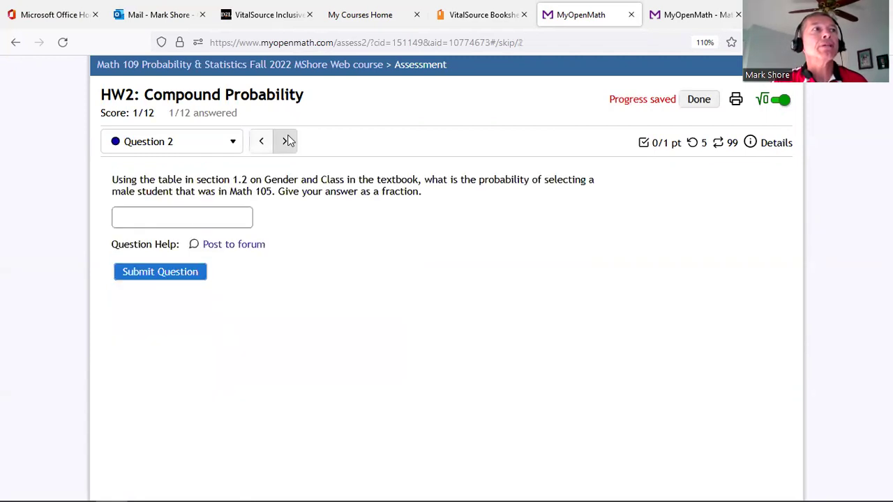
left_click(164, 219)
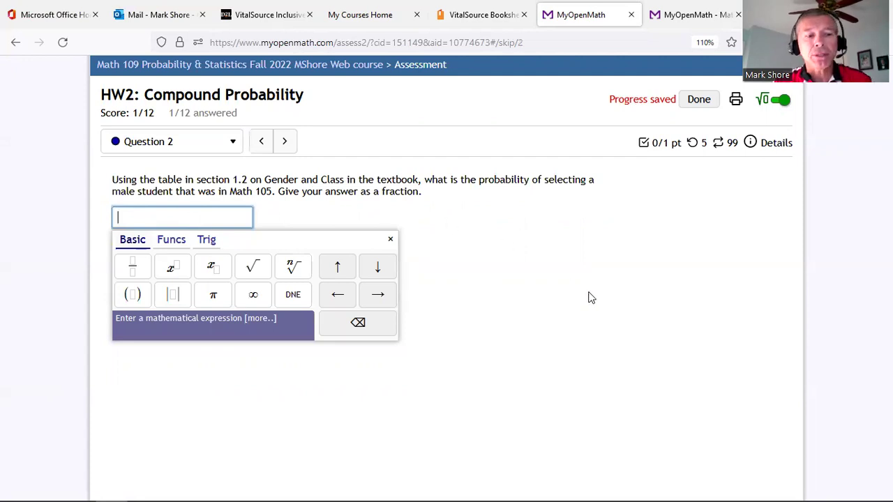
type("2/3")
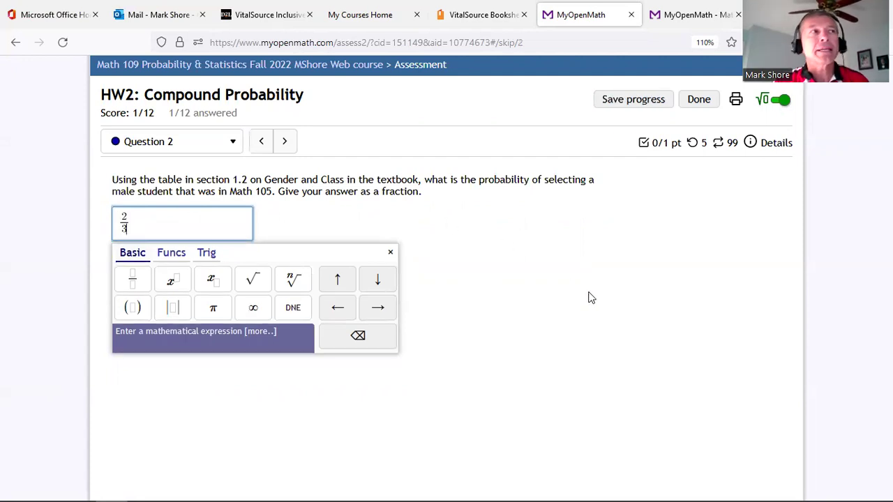
key("Return")
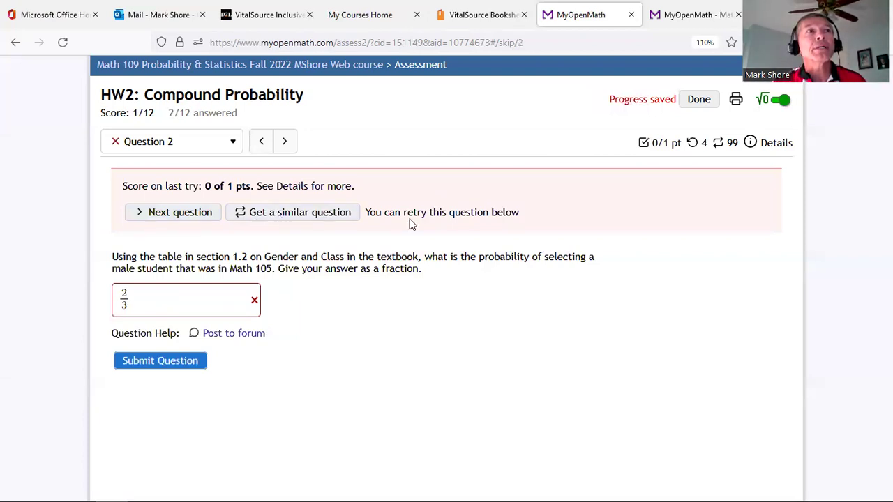
- Get a similar version of Question 2, and submit 2 as the gender and 1 as the class
left_click(275, 216)
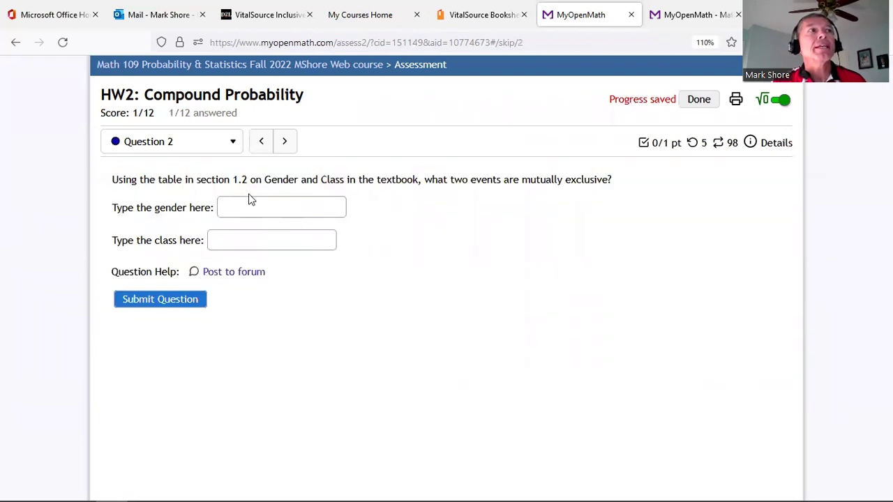
left_click(254, 206)
type("2")
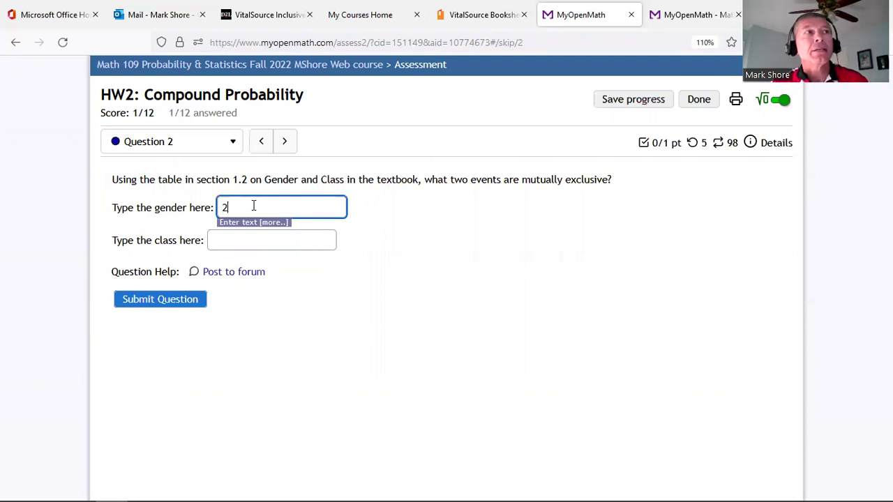
left_click(251, 241)
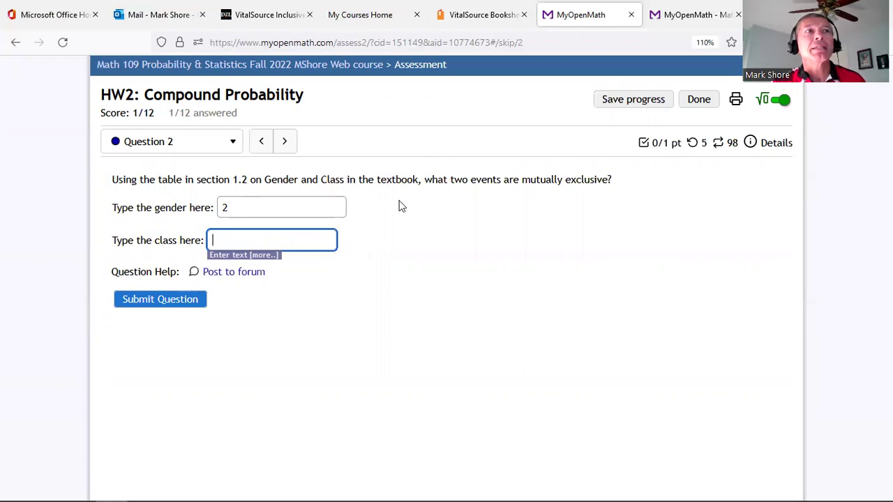
type("1")
left_click(160, 304)
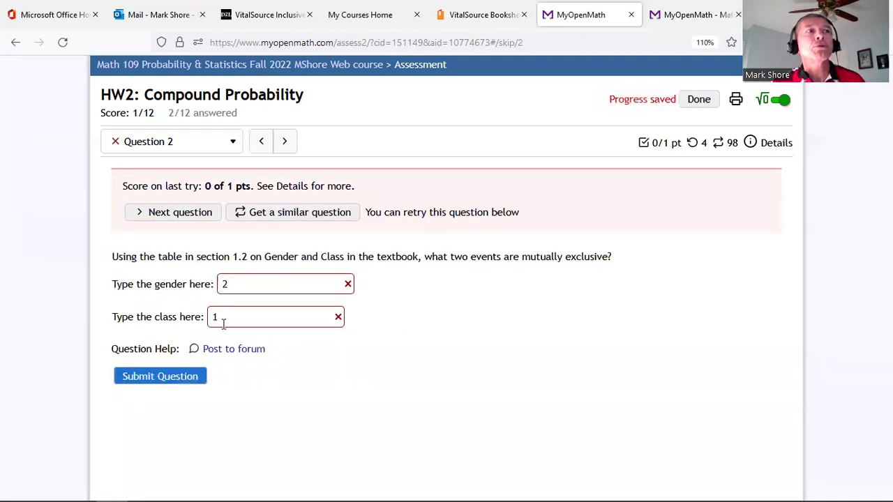
- Get another similar version of Question 2, and move ahead through Question 3 to Question 4
left_click(294, 213)
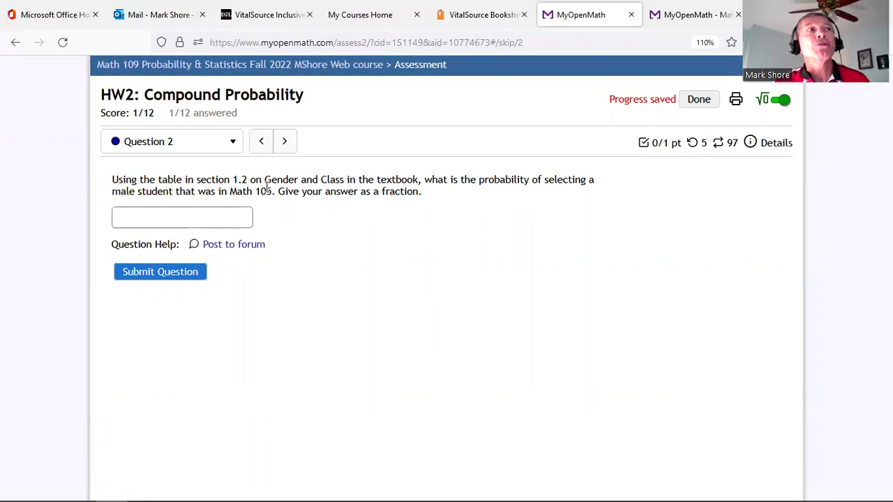
left_click(285, 143)
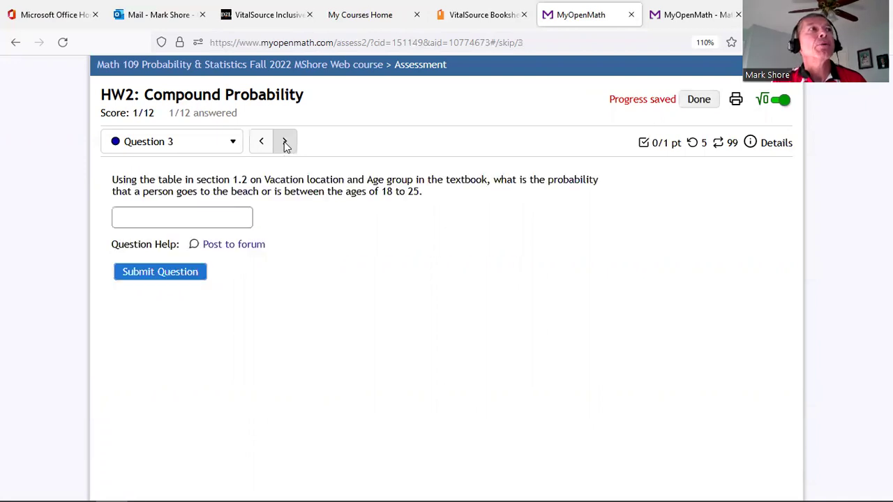
left_click(284, 143)
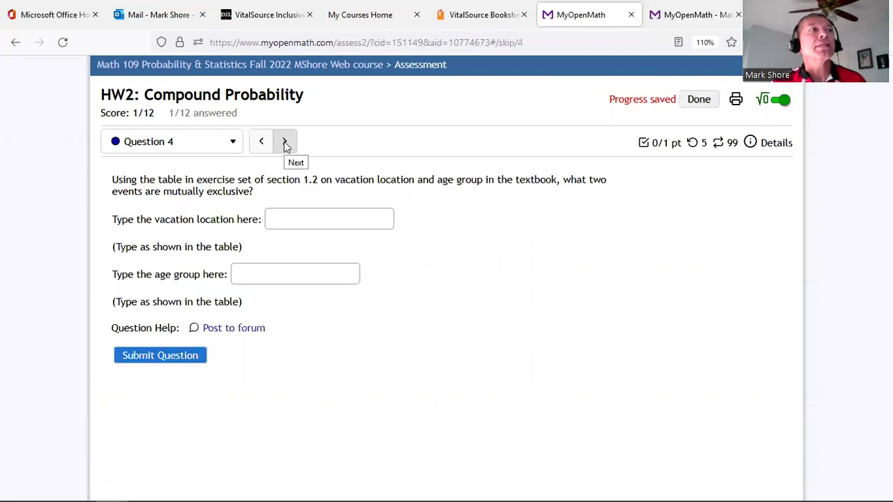
- Move ahead to Question 8 about speeding tickets and car color, and submit 2/3 as its answer
left_click(285, 142)
left_click(285, 143)
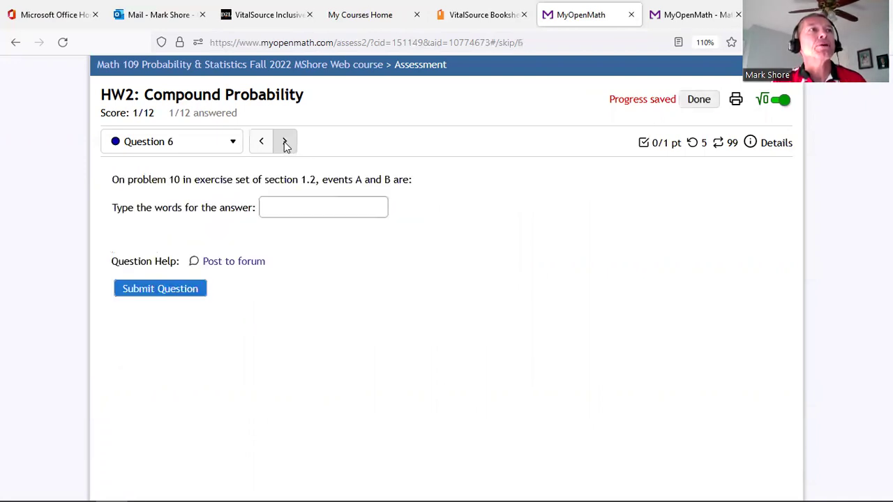
left_click(285, 142)
left_click(284, 142)
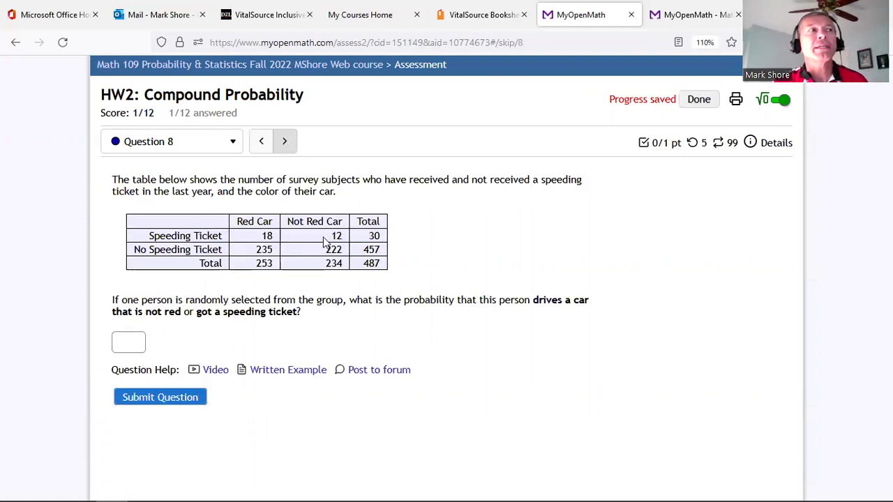
left_click(137, 339)
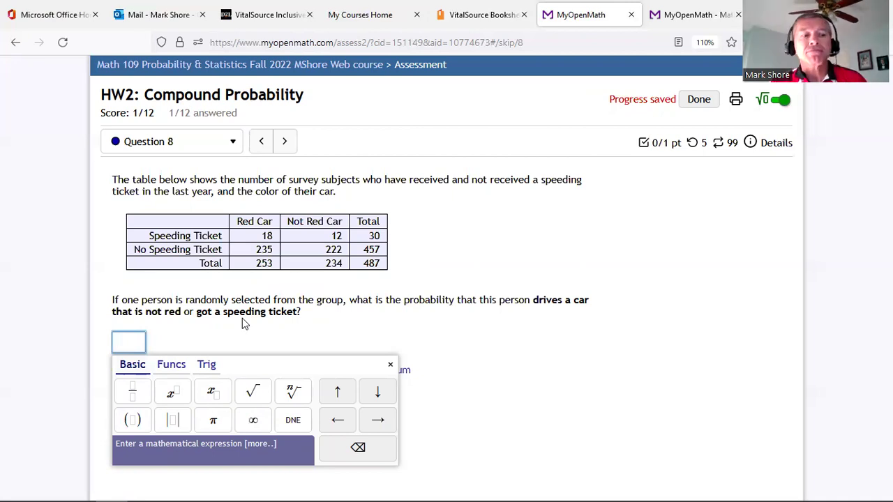
type("2/3")
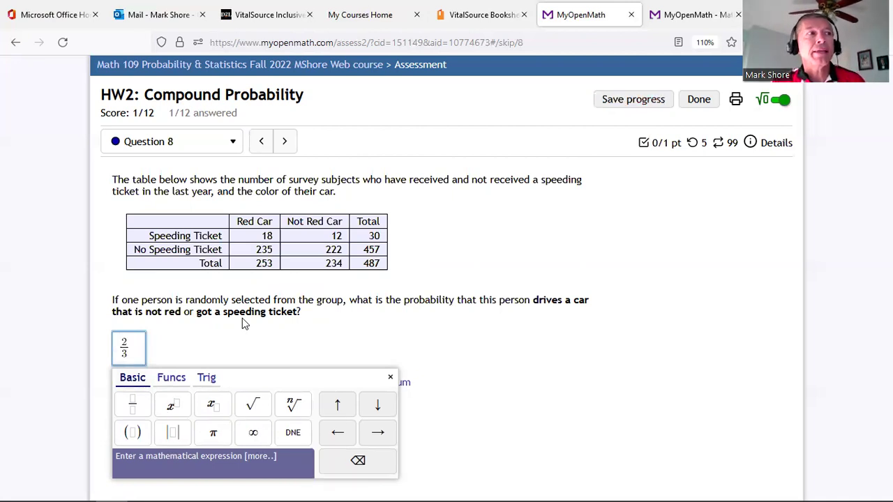
left_click(342, 344)
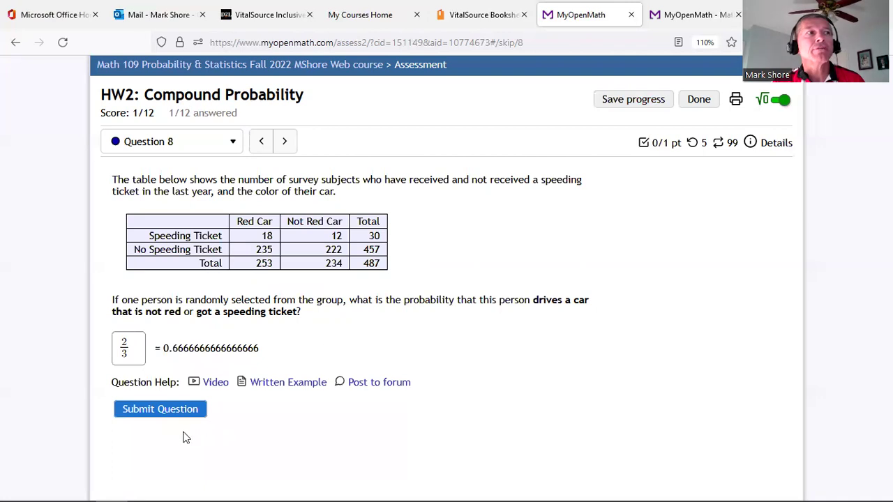
left_click(155, 412)
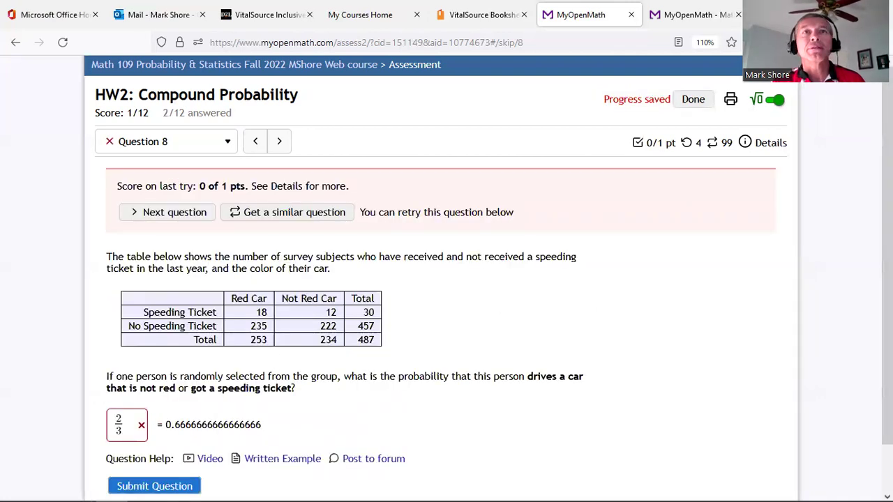
- Replace Question 8's answer with the fraction (234+30-12)/487
scroll(551, 283, "down", 1)
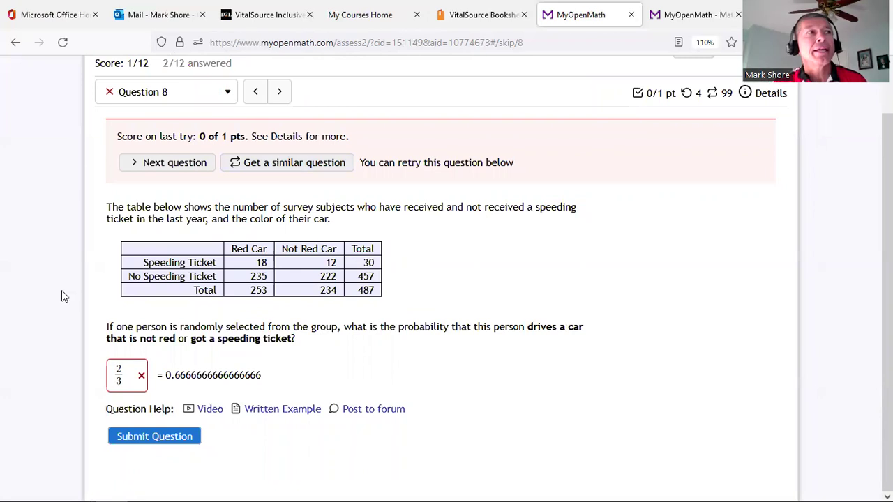
left_click(125, 374)
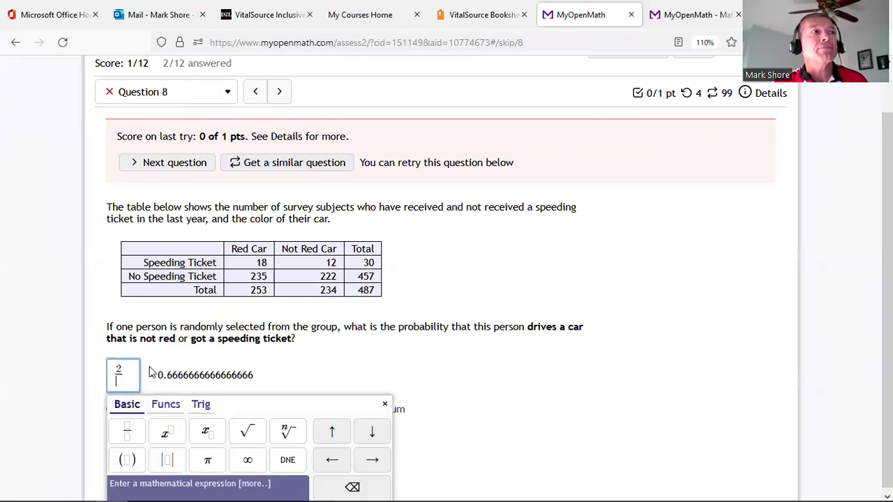
key("BackSpace")
key("BackSpace")
key("BackSpace")
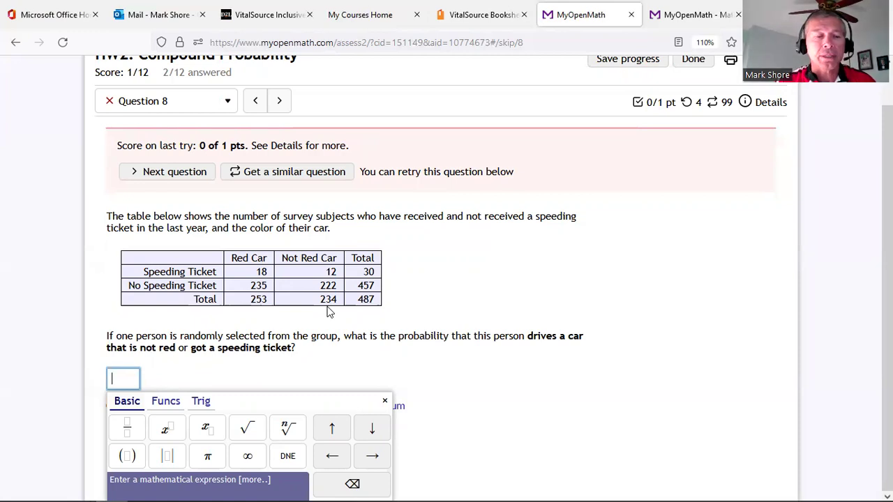
type("(2")
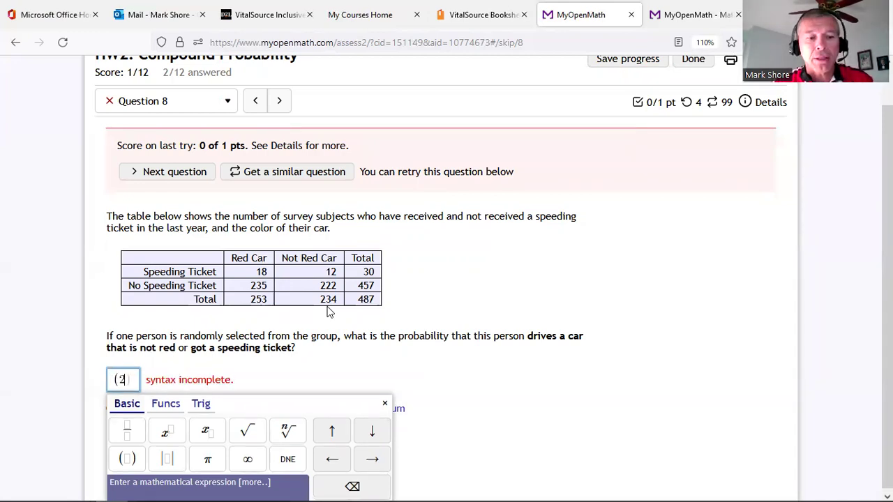
type("34")
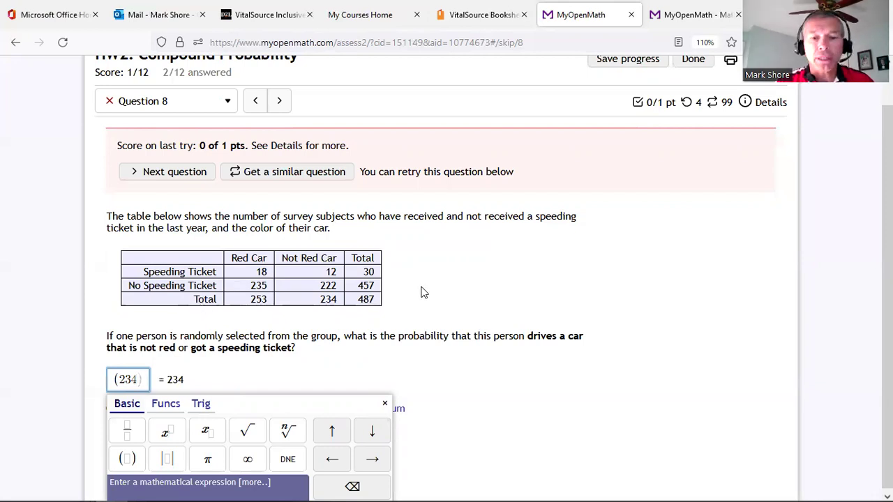
type("+30-")
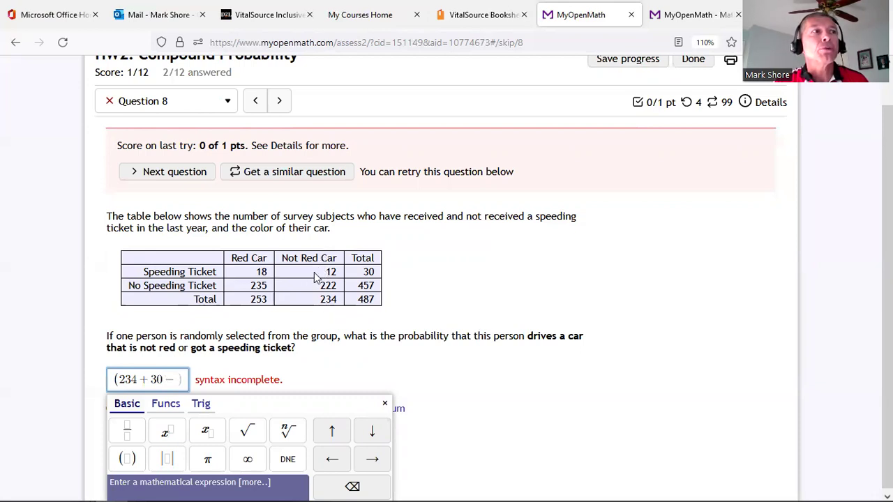
type("12")
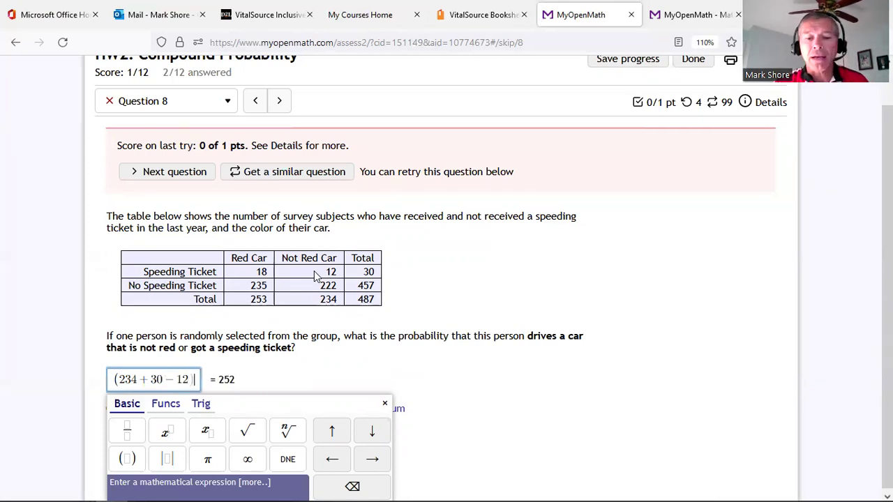
type(")/")
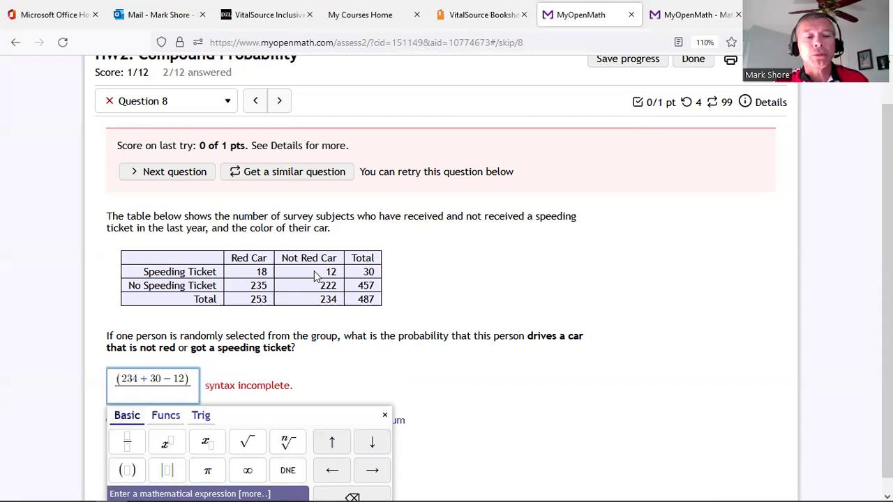
type("487")
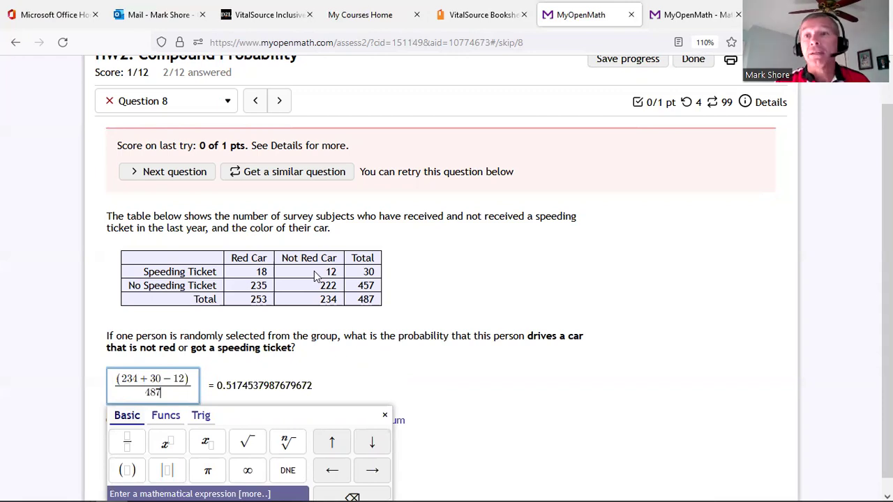
- Change the denominator of Question 8's answer to 400 and submit the question
key("BackSpace")
key("BackSpace")
type("00")
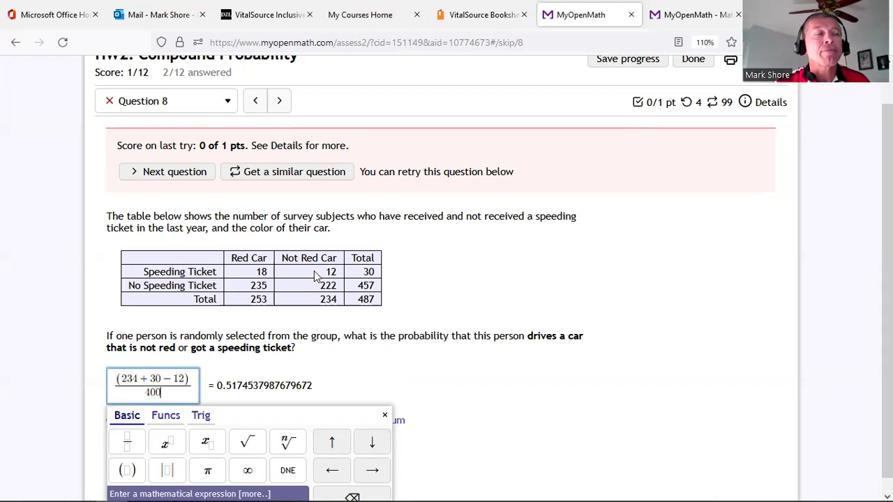
left_click(449, 395)
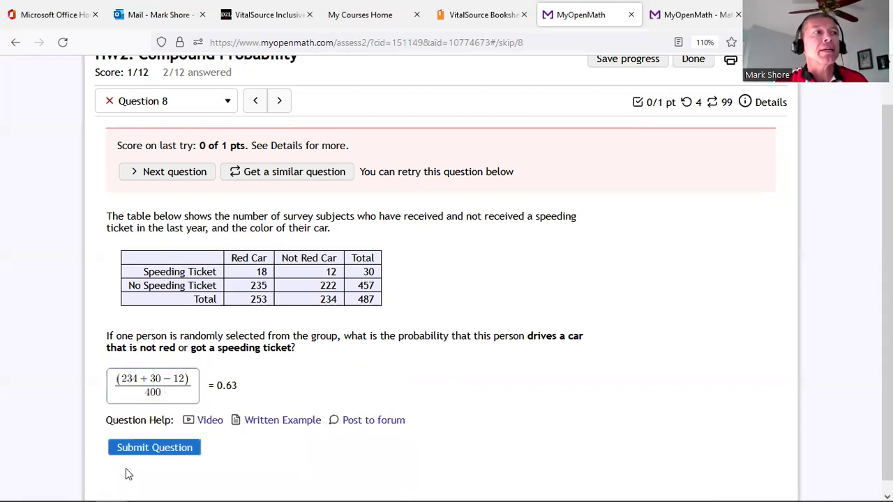
left_click(154, 447)
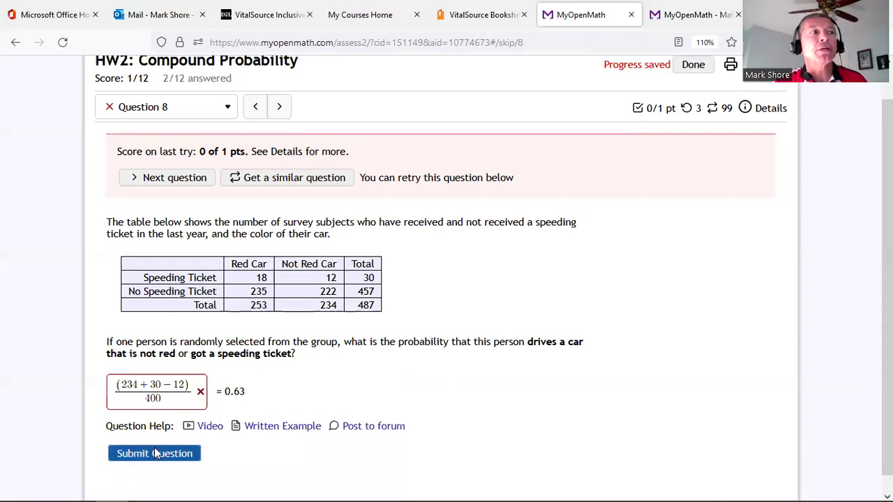
- Resubmit Question 8 with 487 as the answer's denominator, and get a similar version of the question
left_click(165, 399)
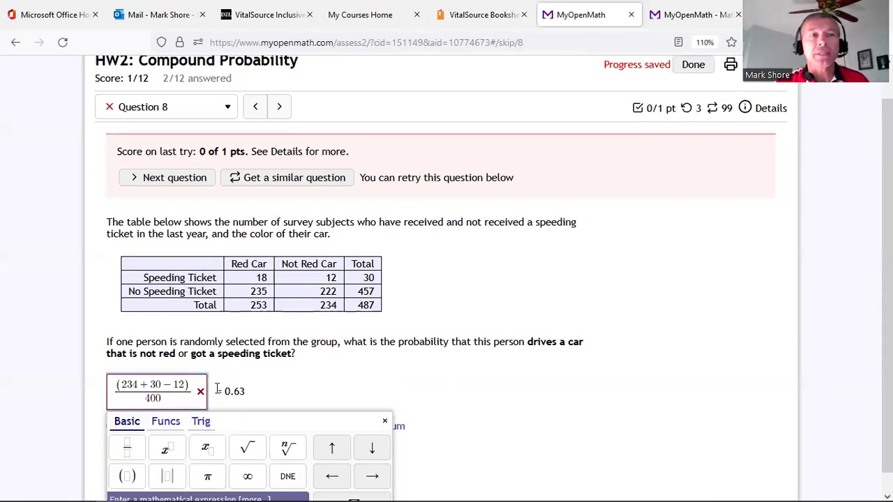
key("BackSpace")
key("BackSpace")
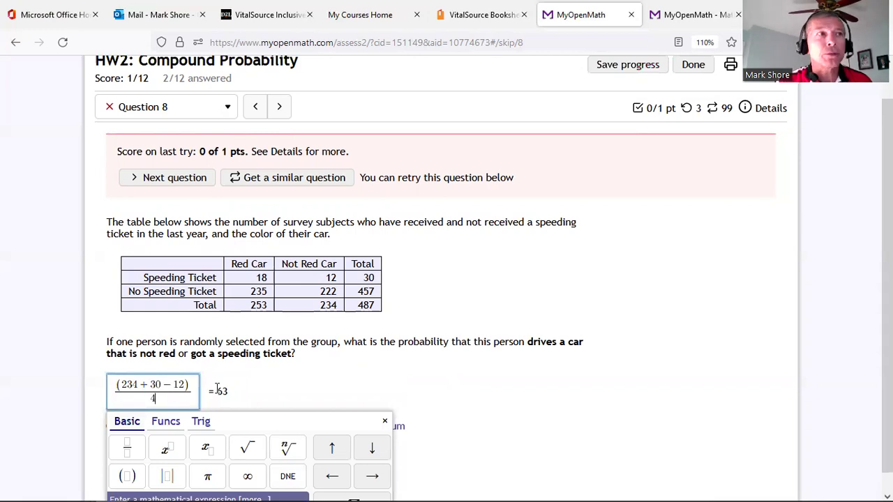
type("87")
left_click(322, 390)
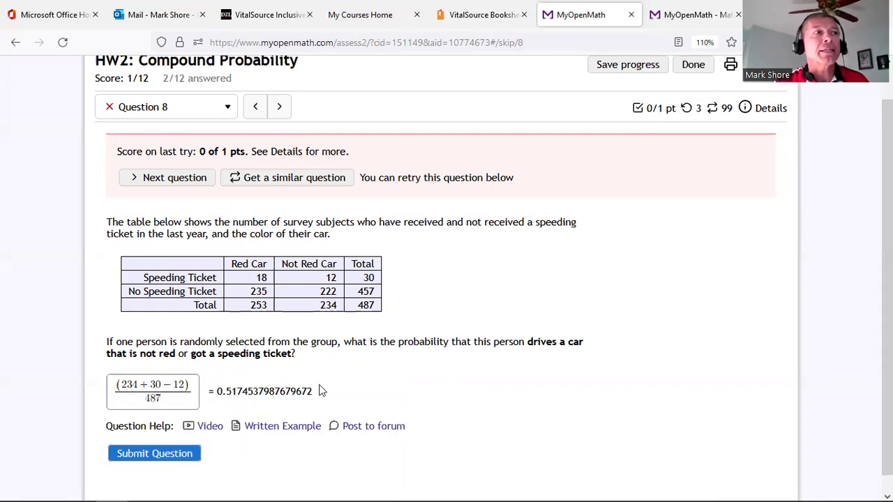
left_click(153, 454)
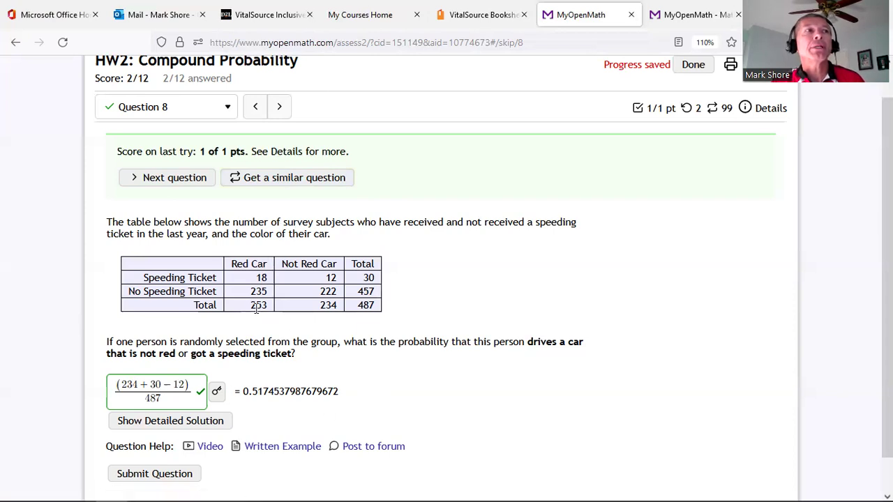
left_click(291, 177)
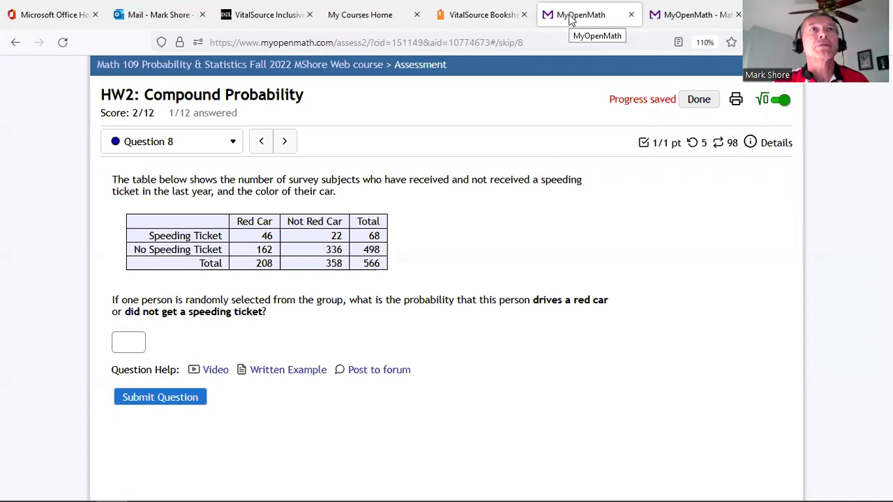
- Switch to the Math 102 College Algebra course page and try to expand the Module 2 and Module 1 blocks
left_click(674, 21)
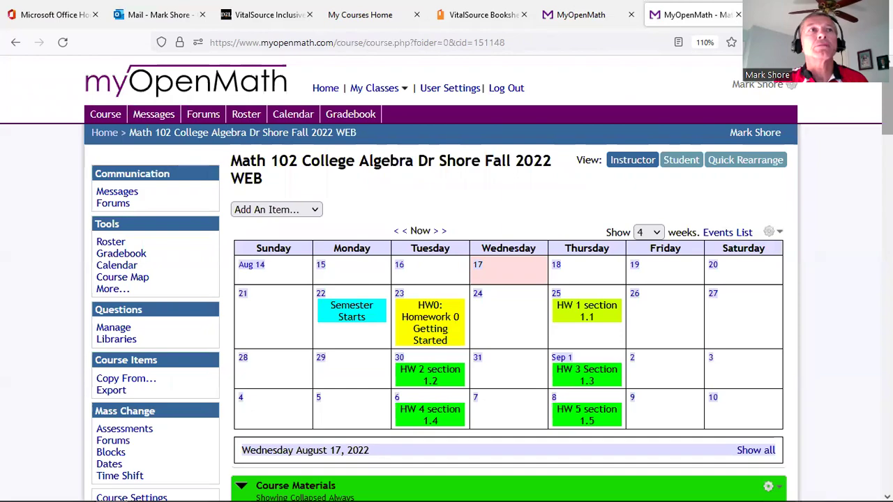
scroll(799, 166, "down", 4)
scroll(509, 279, "down", 10)
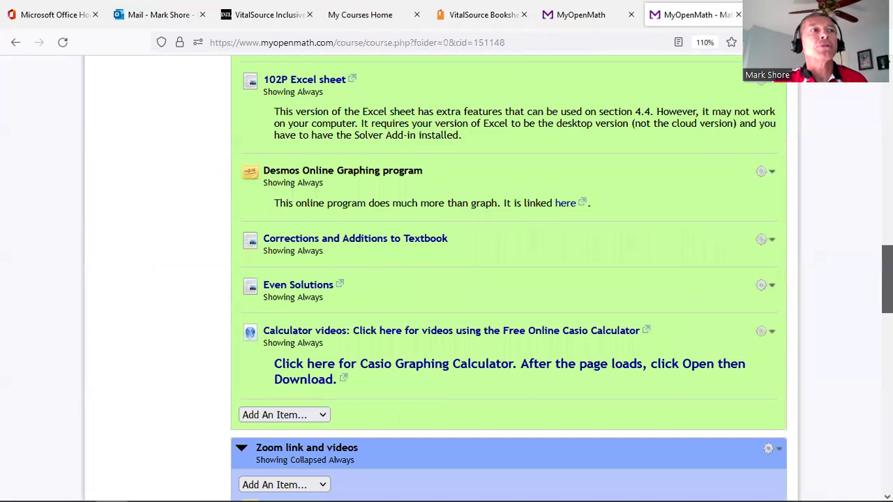
scroll(408, 256, "down", 10)
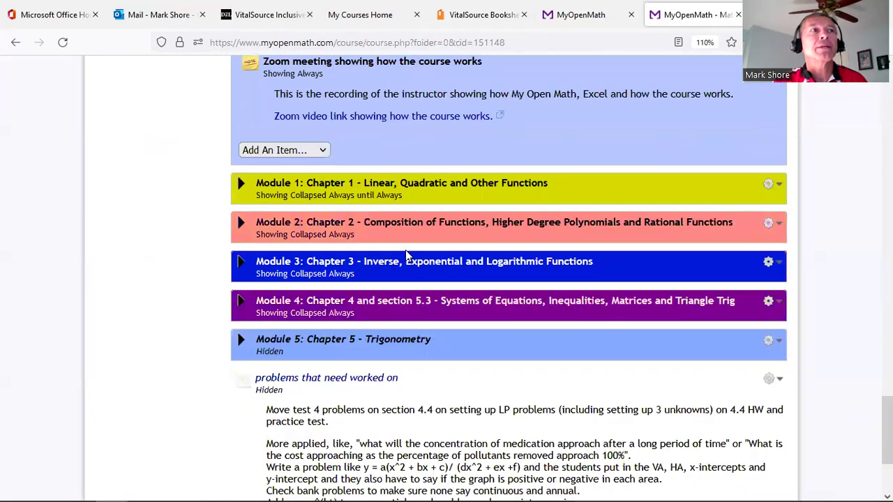
left_click(351, 230)
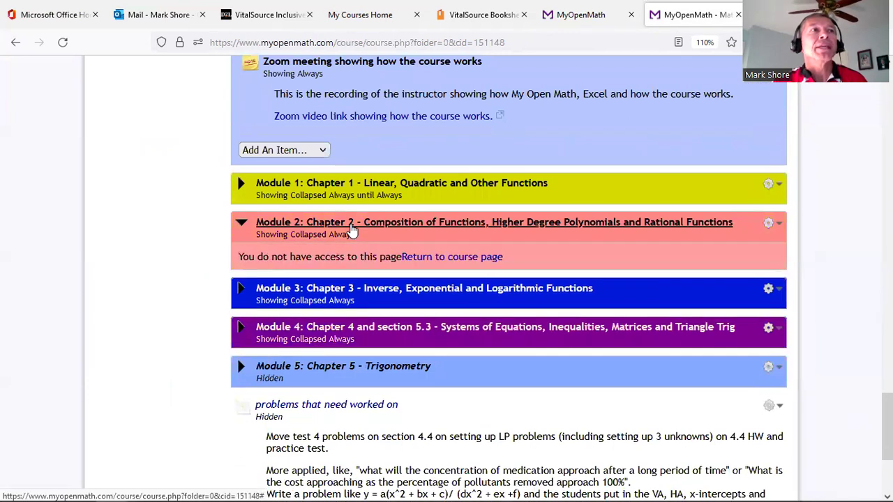
left_click(352, 226)
left_click(352, 225)
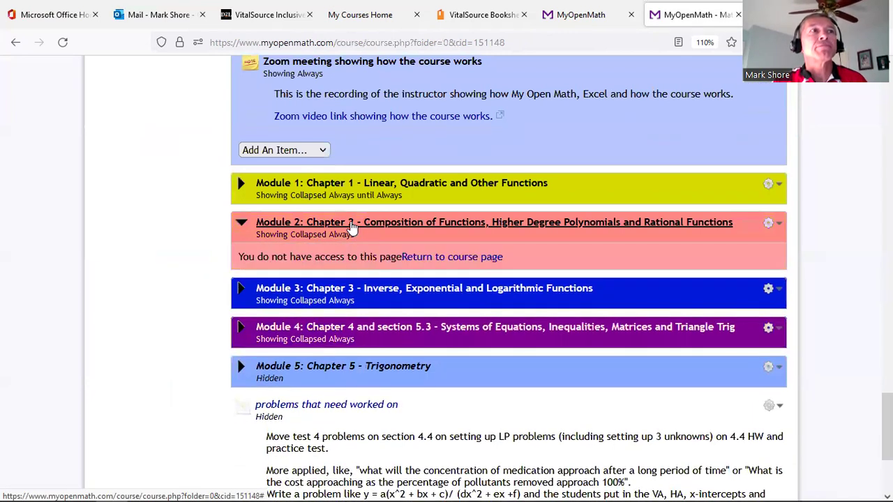
left_click(342, 185)
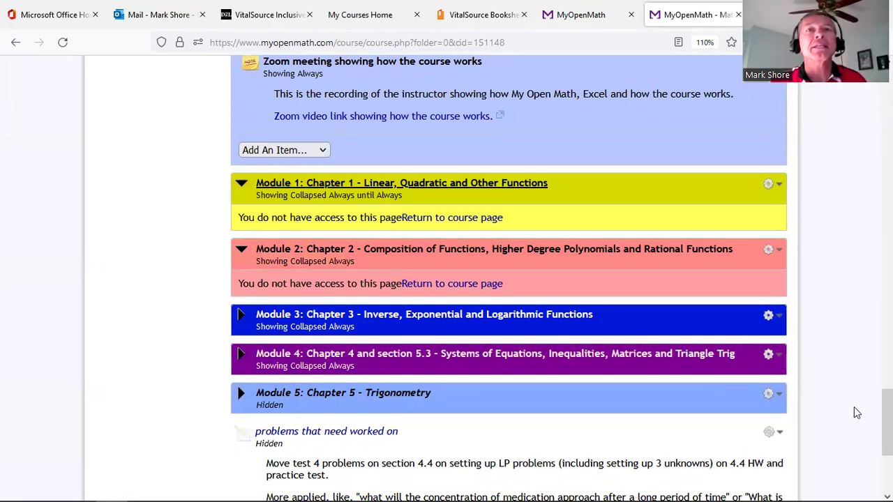
- Return to the Math 109 course page and review the HW1 to HW4 entries with their due dates and video links
scroll(839, 217, "up", 15)
scroll(810, 99, "up", 1)
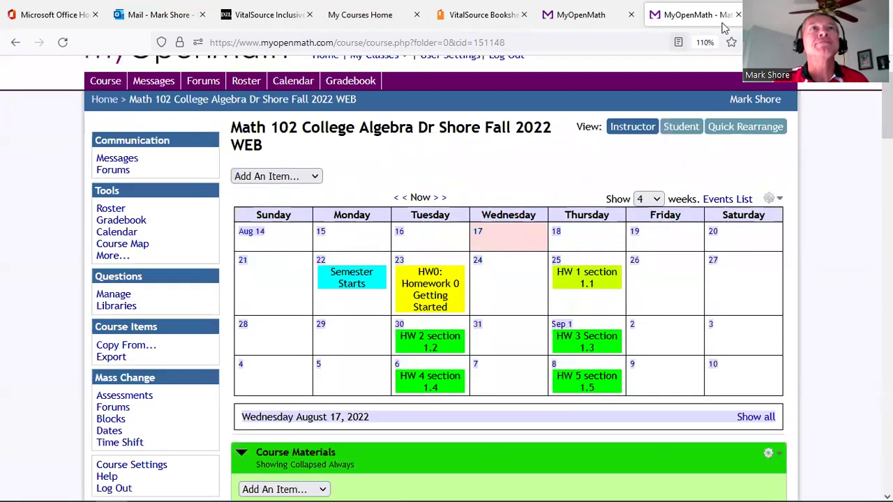
left_click(564, 16)
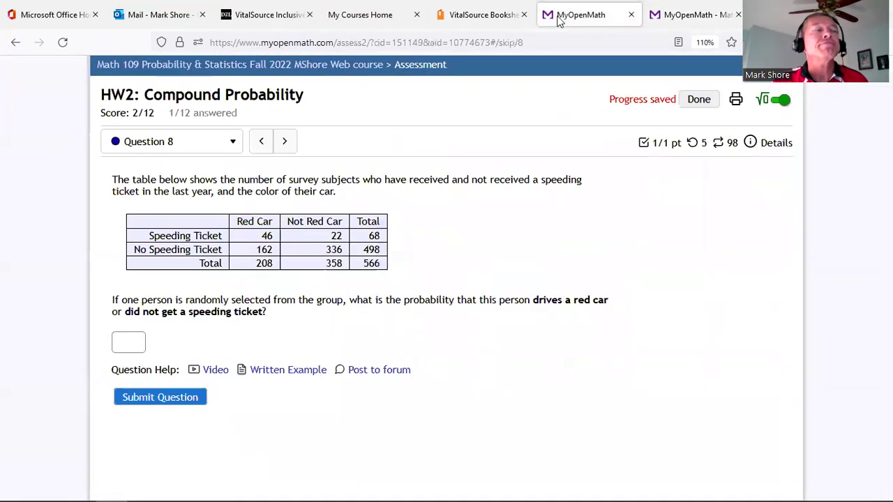
left_click(245, 65)
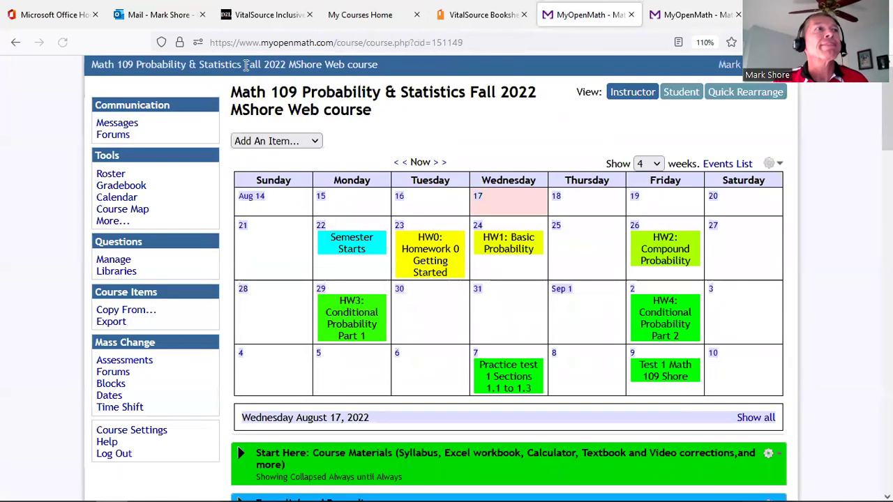
scroll(508, 279, "down", 10)
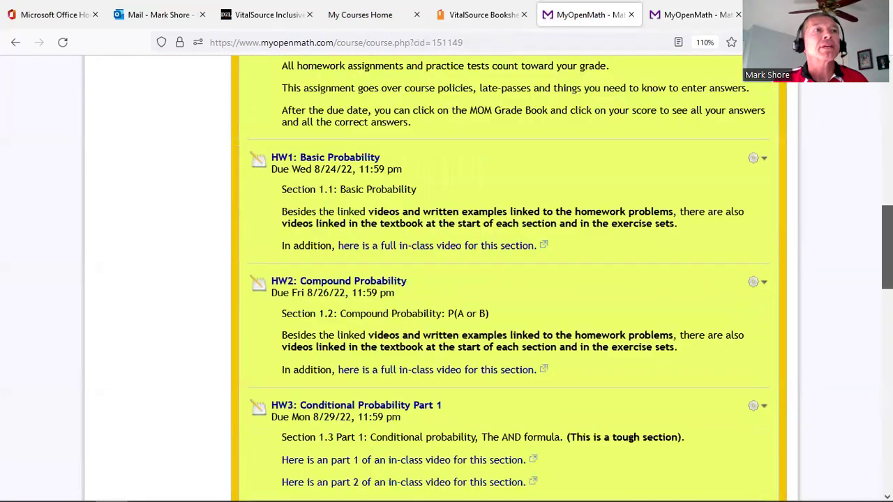
scroll(250, 250, "down", 2)
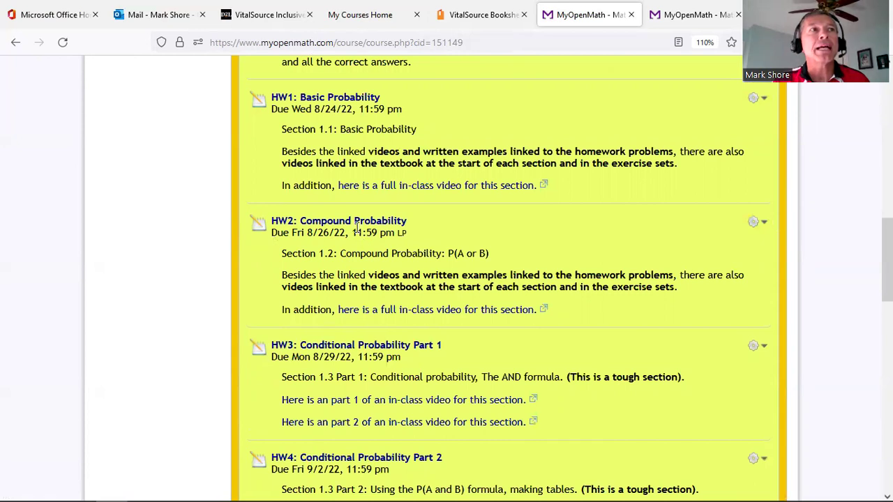
mouse_move(403, 235)
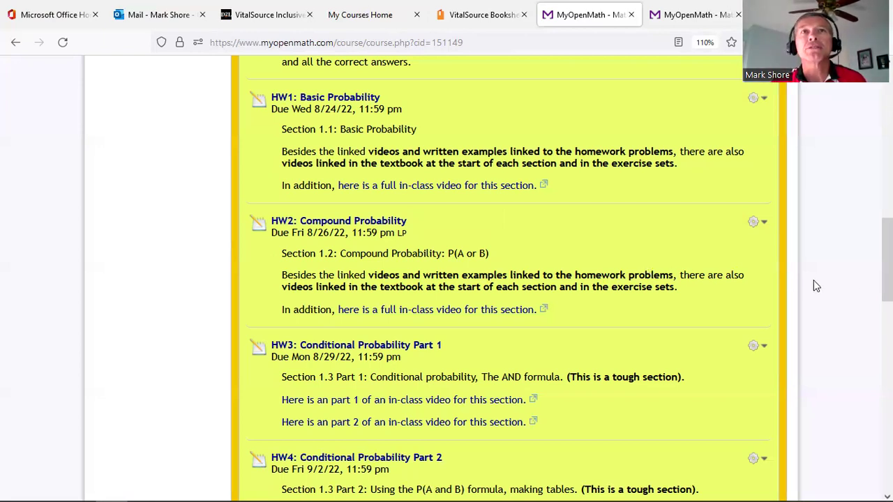
- Review the practice test and Test 1 Math 109 policies, and check the assignment dates on the course calendar
left_click_drag(887, 259, 887, 401)
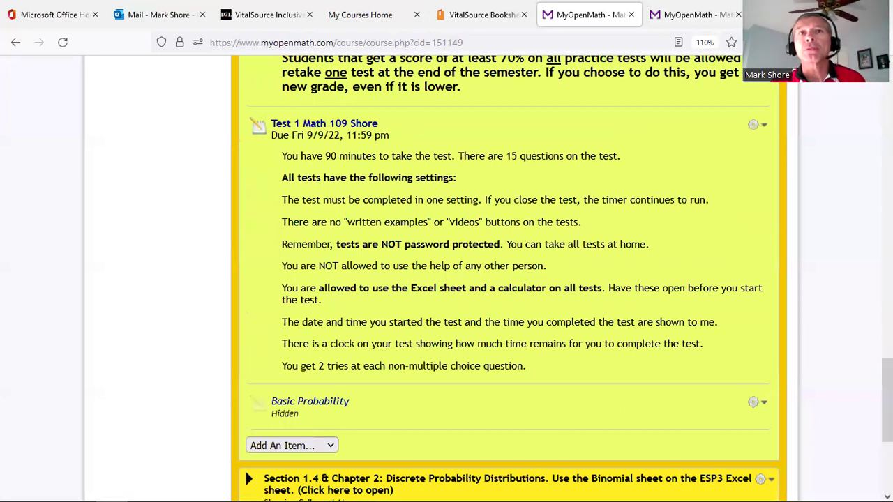
scroll(869, 346, "up", 3)
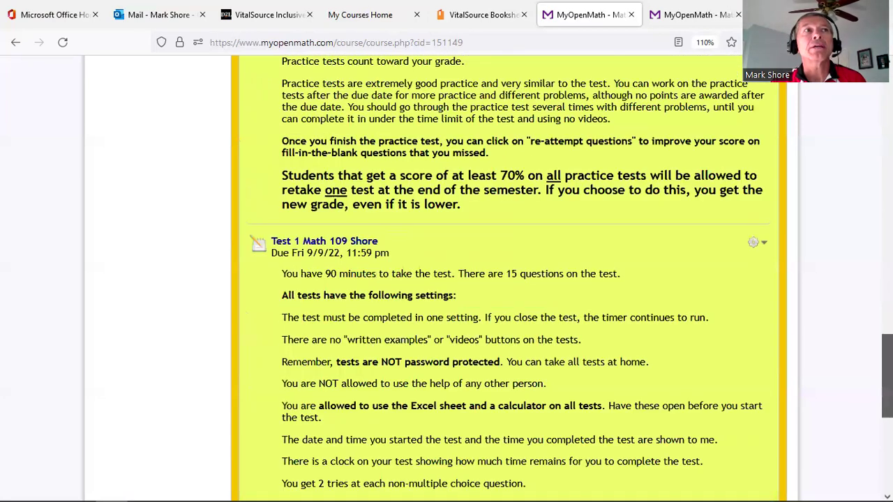
scroll(850, 320, "up", 10)
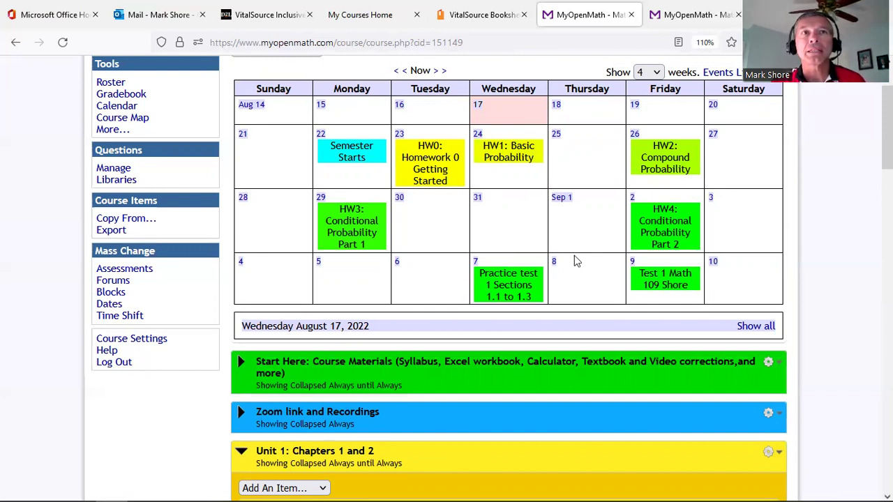
scroll(488, 279, "down", 2)
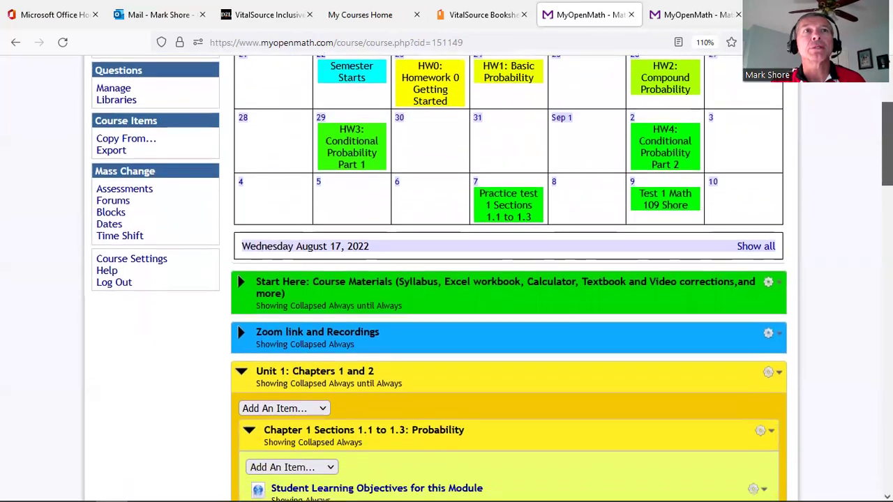
scroll(500, 180, "up", 1)
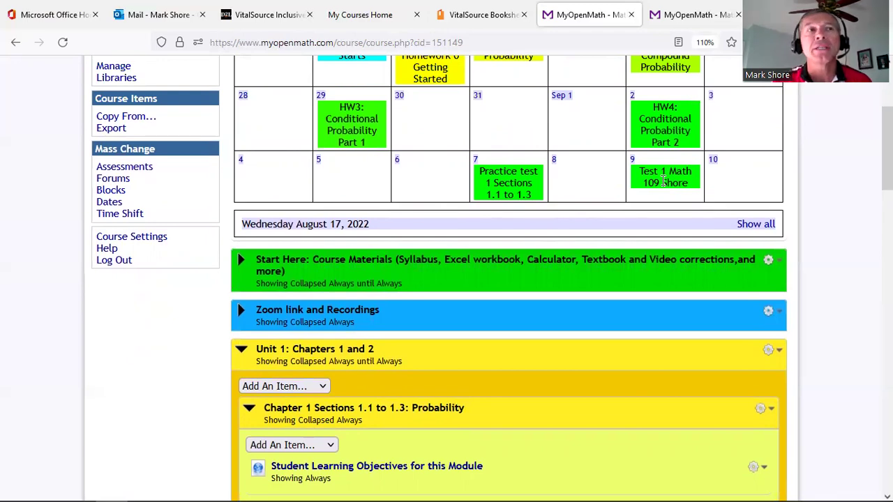
scroll(508, 279, "up", 3)
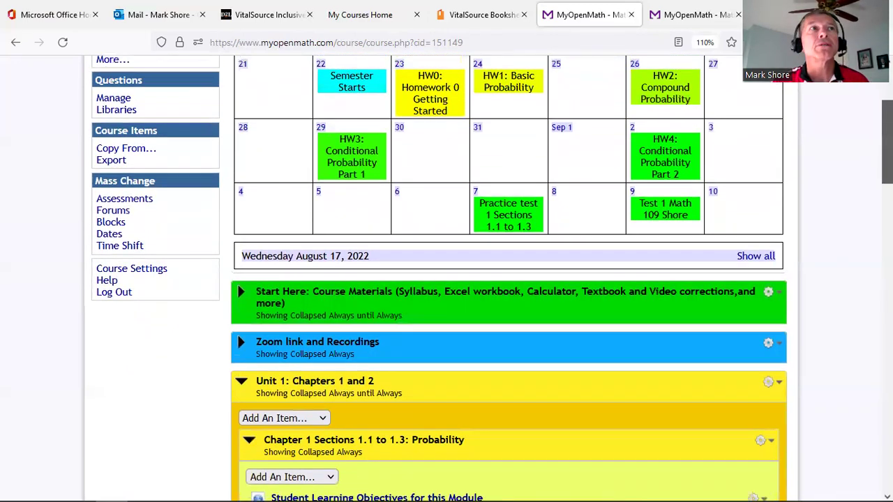
scroll(508, 279, "up", 1)
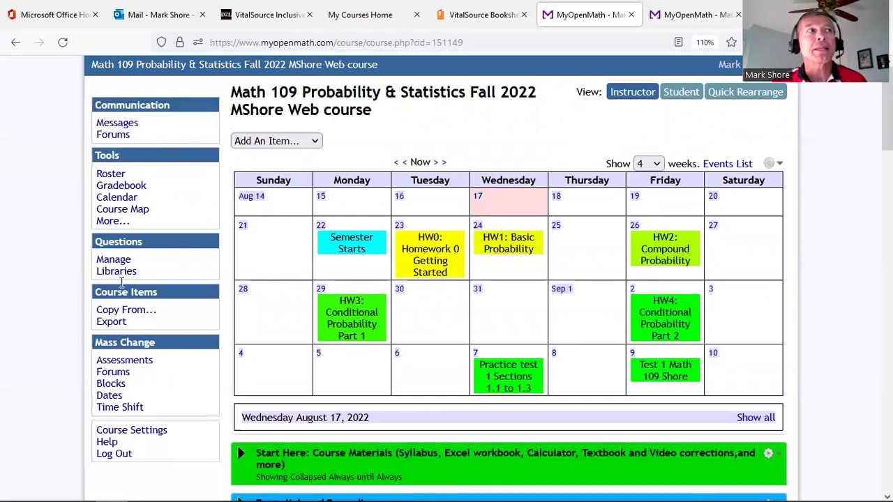
- Open the Math 109 gradebook, and open the Meet Your Instructor page in the Start Here module of the Brightspace course
left_click(112, 189)
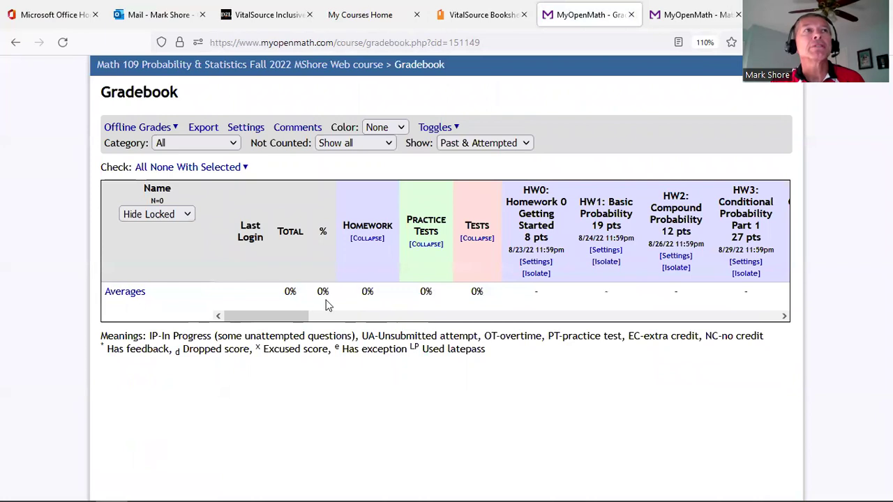
left_click(282, 15)
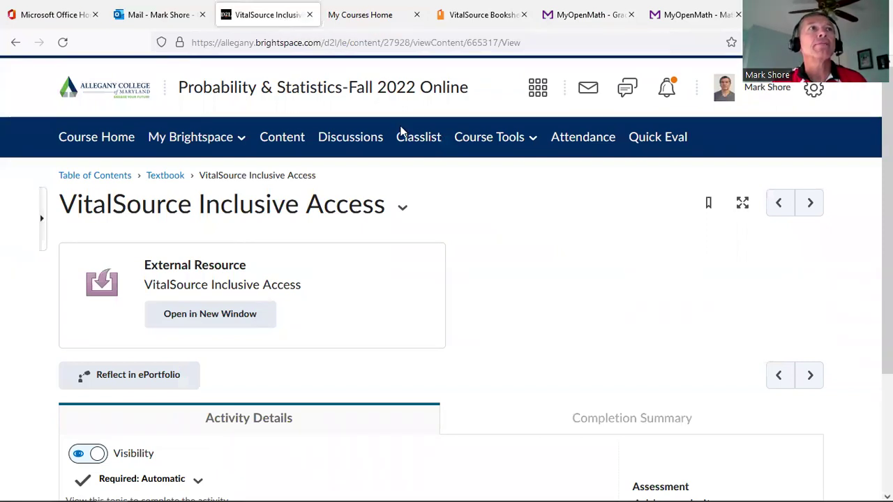
left_click(282, 137)
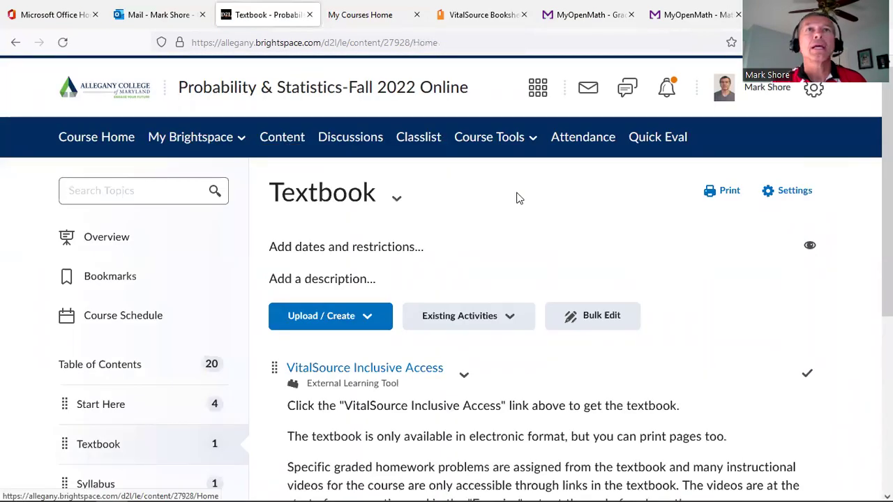
scroll(447, 279, "down", 3)
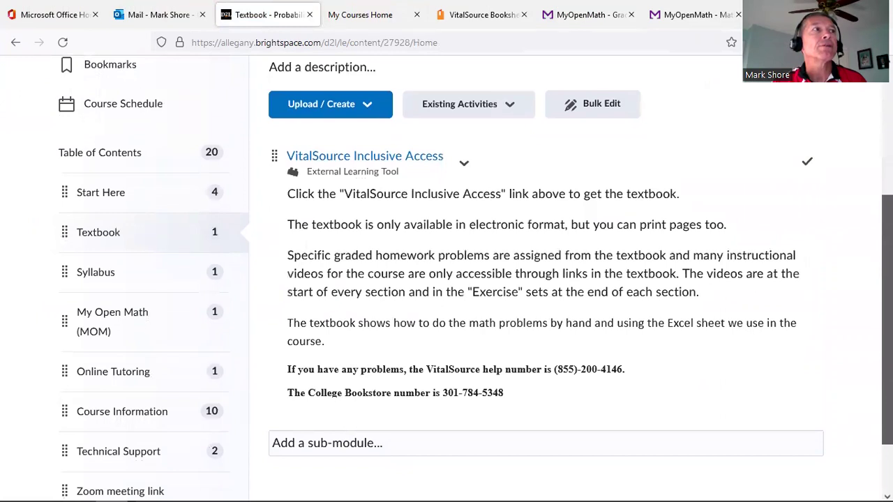
left_click(93, 196)
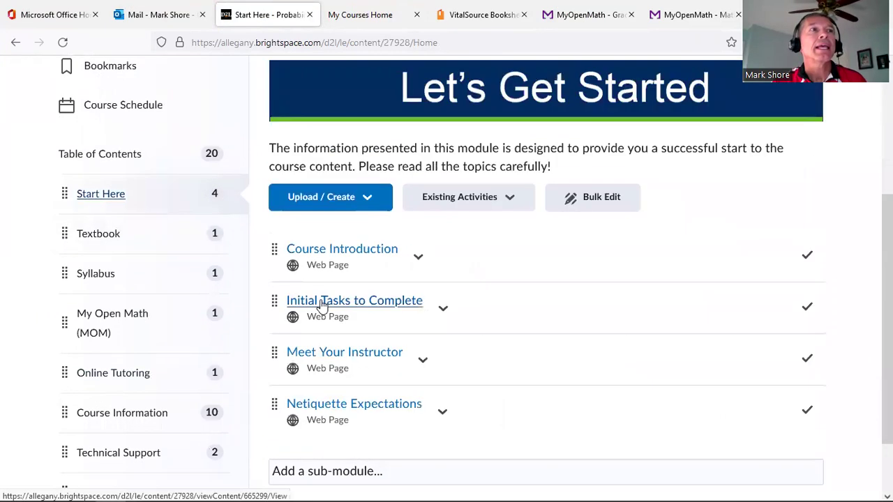
left_click(377, 351)
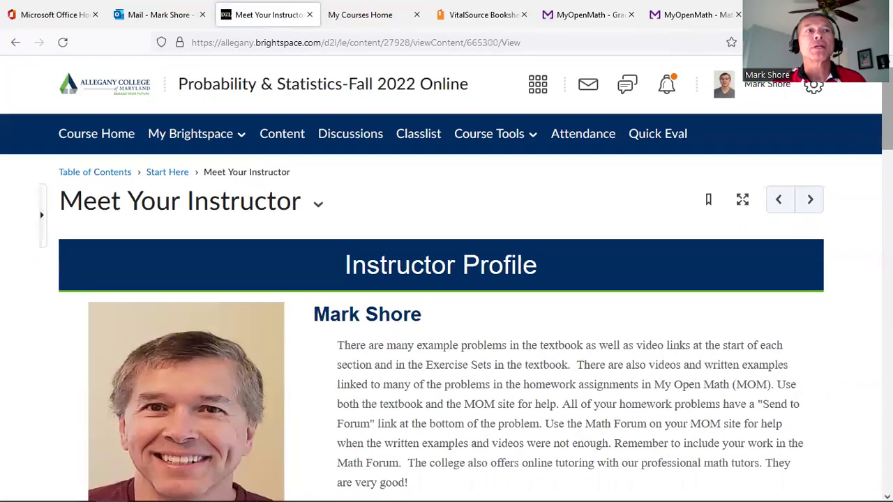
- Examine the instructor page's gradebook explanation, including the sample assignment grades and the Past Due, Past Due and Attempted, and All totals
scroll(446, 279, "down", 10)
scroll(583, 267, "down", 5)
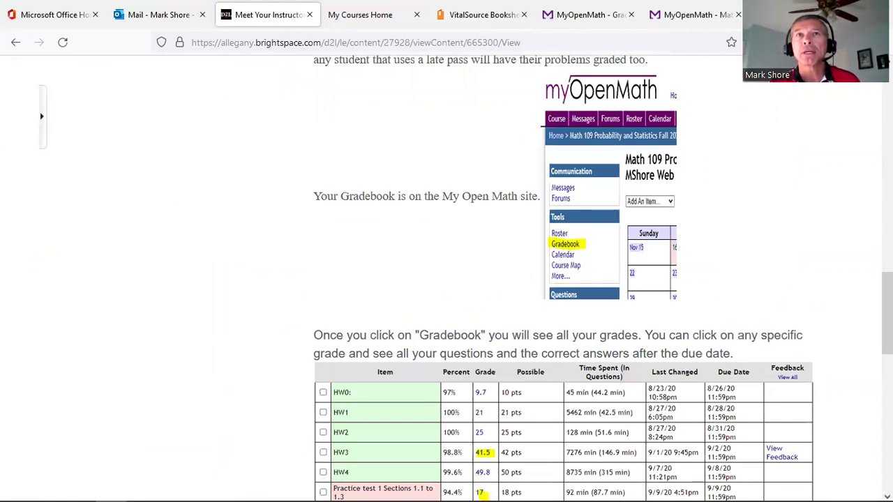
left_click_drag(887, 314, 887, 336)
scroll(815, 314, "down", 2)
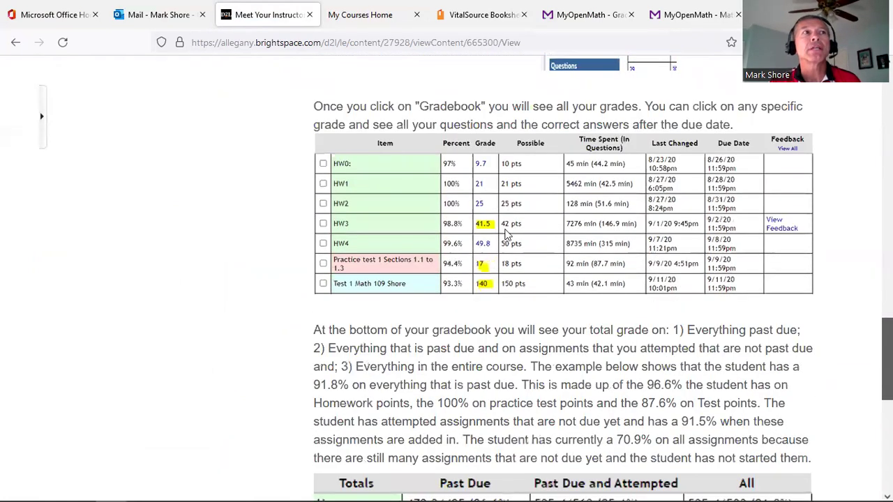
scroll(508, 235, "down", 1)
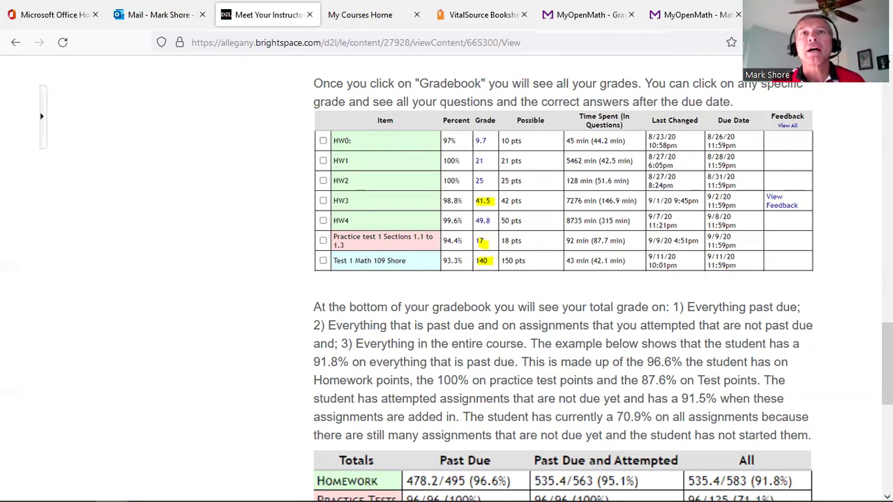
scroll(885, 363, "down", 5)
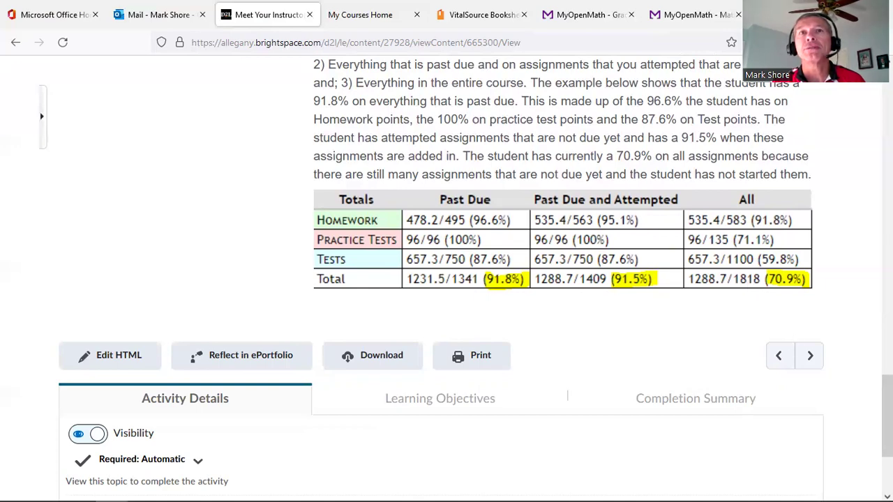
scroll(447, 279, "up", 1)
scroll(446, 279, "up", 4)
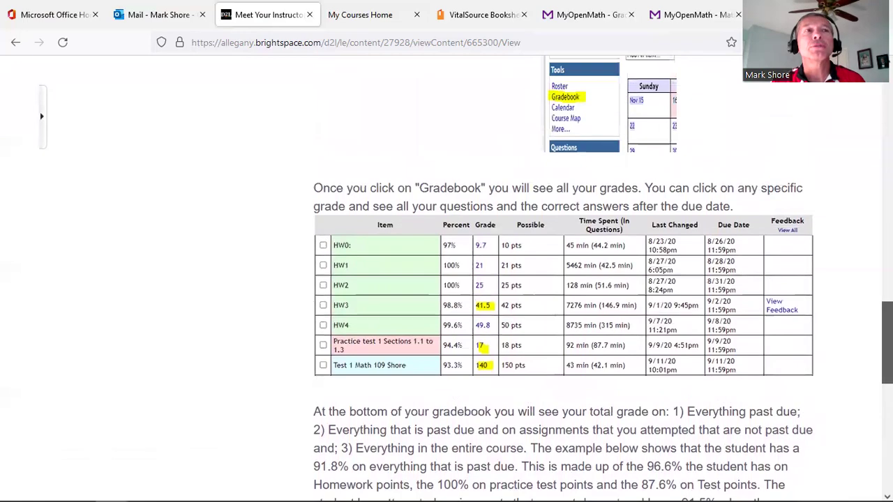
scroll(867, 341, "up", 1)
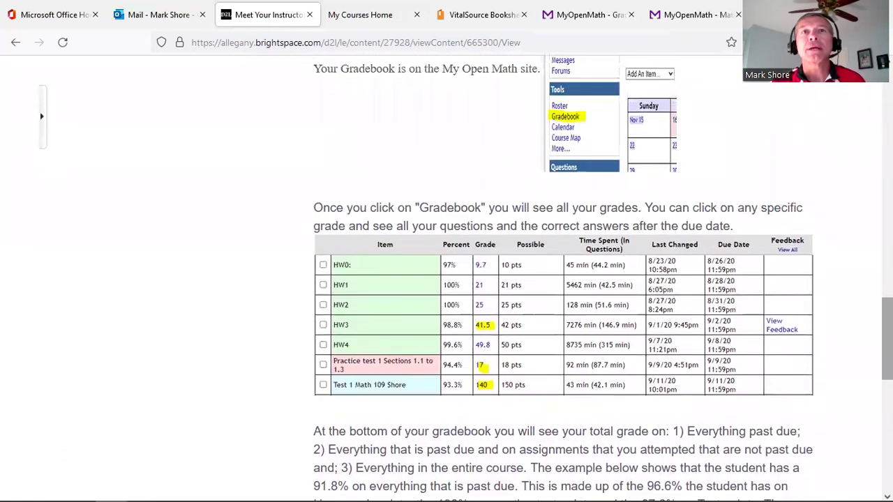
scroll(867, 341, "up", 5)
scroll(859, 240, "up", 12)
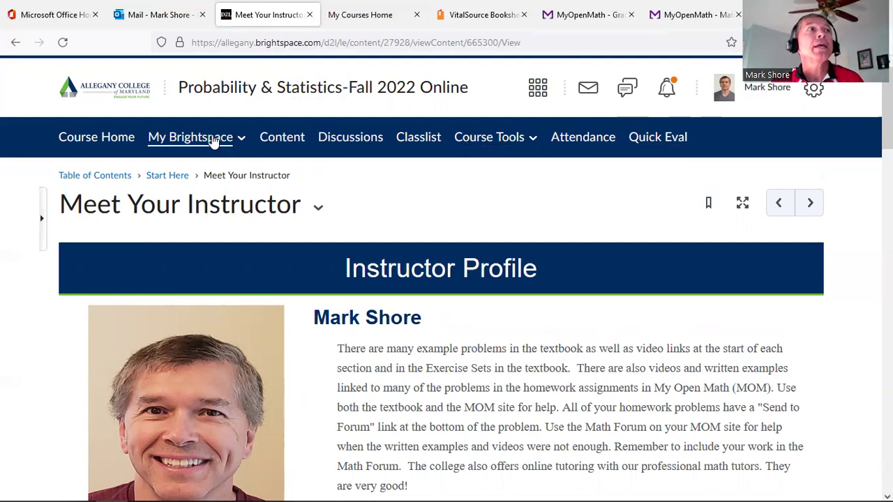
- Return to the Math 109 course page in MyOpenMath and resume the HW1: Basic Probability assignment
left_click(573, 15)
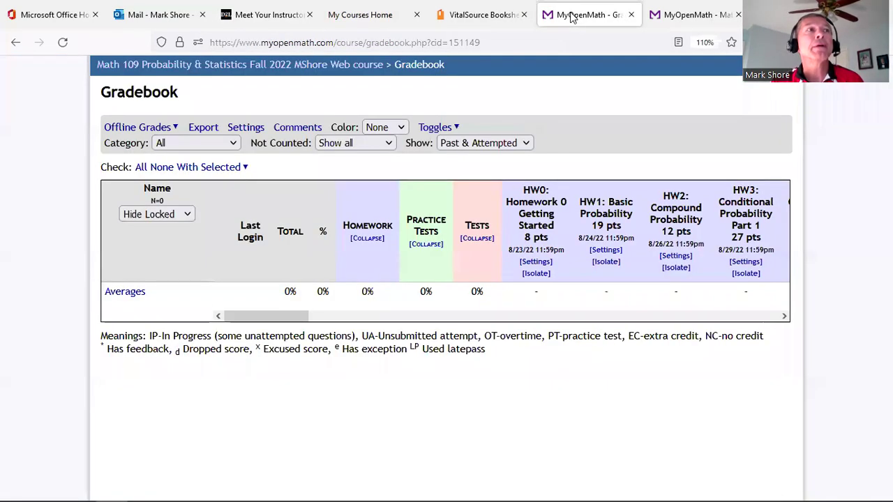
left_click(265, 65)
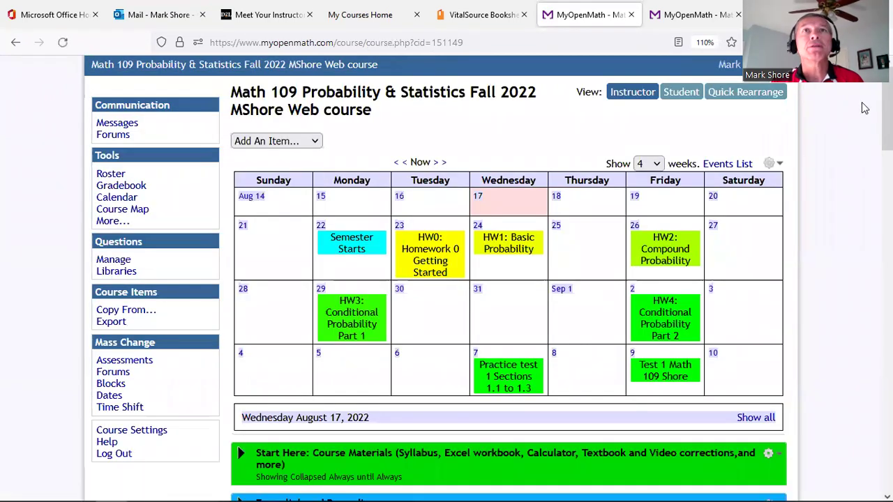
left_click_drag(885, 132, 886, 227)
scroll(534, 367, "down", 2)
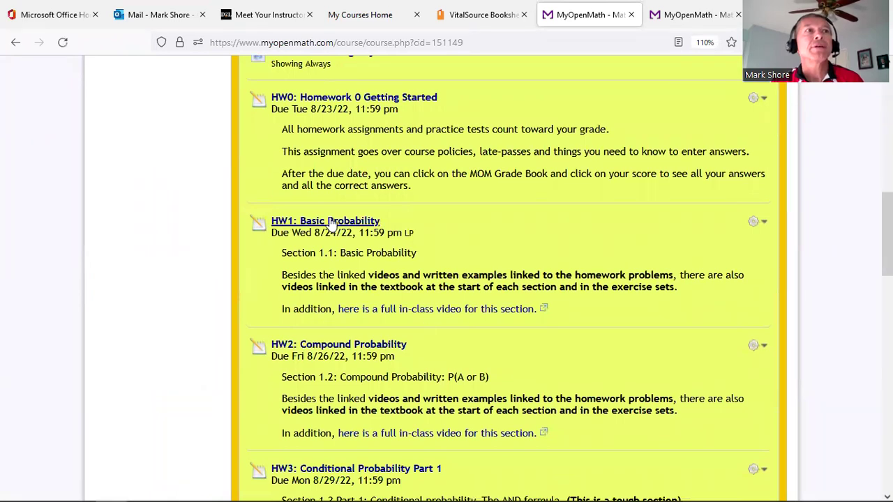
left_click(332, 222)
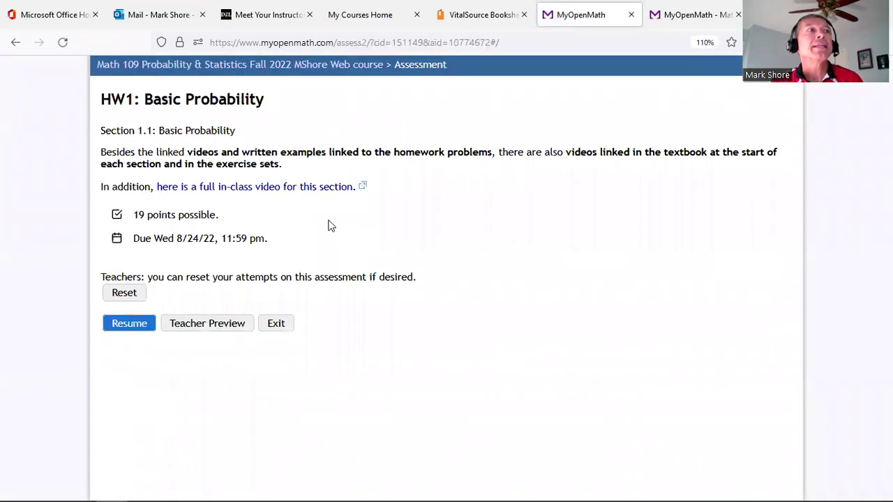
left_click(120, 329)
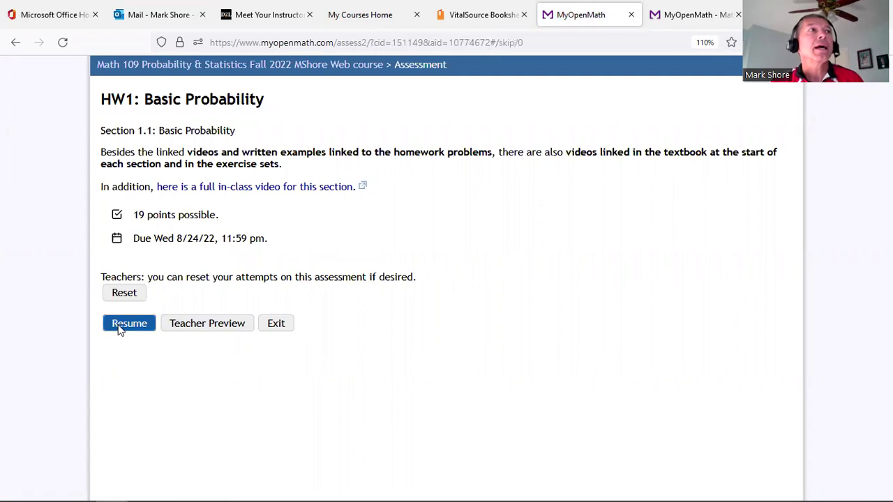
- Open Question 1 of HW1, and view and close its written example
left_click(155, 254)
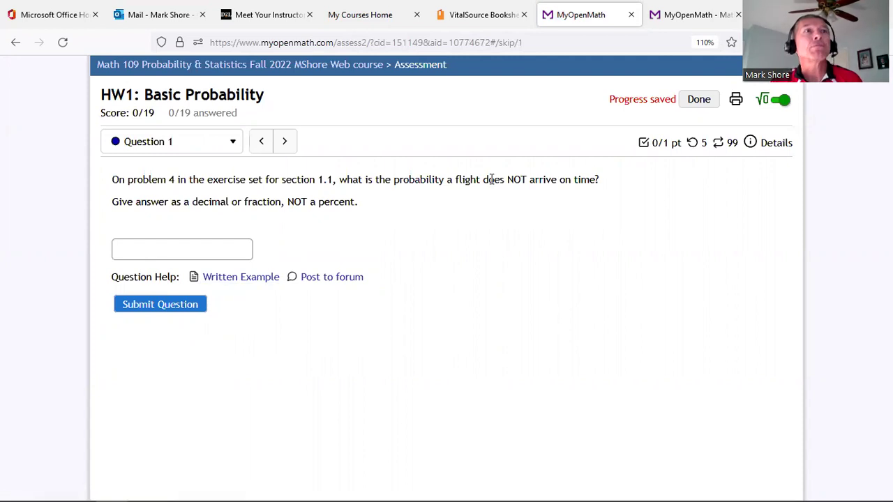
left_click(251, 279)
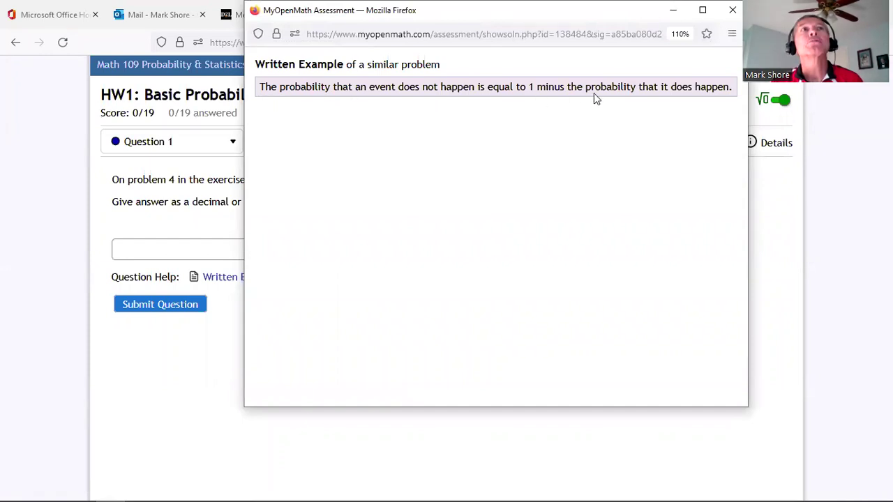
left_click(732, 9)
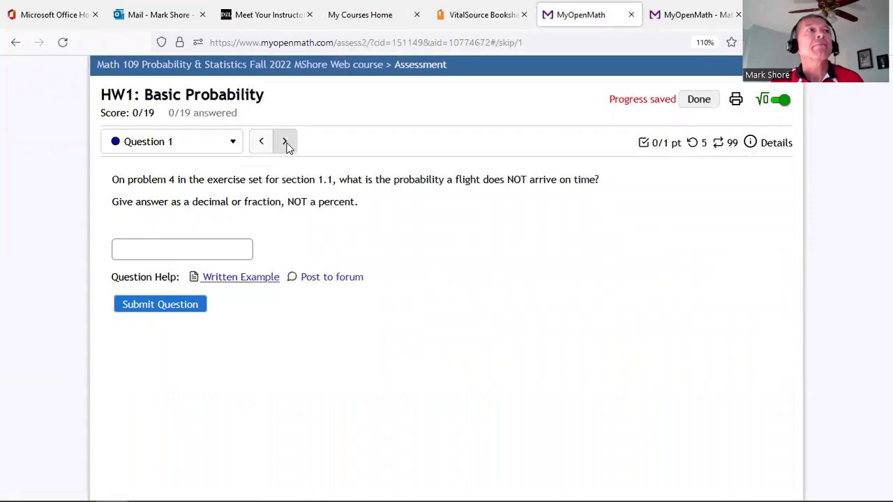
- Jump to Question 18 and open its written example, placing the example window below the question for comparison
left_click(233, 143)
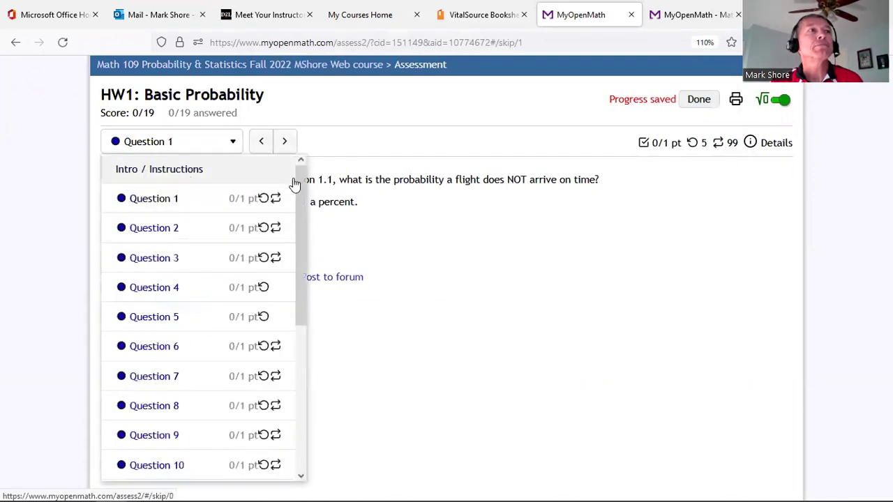
left_click_drag(297, 224, 314, 349)
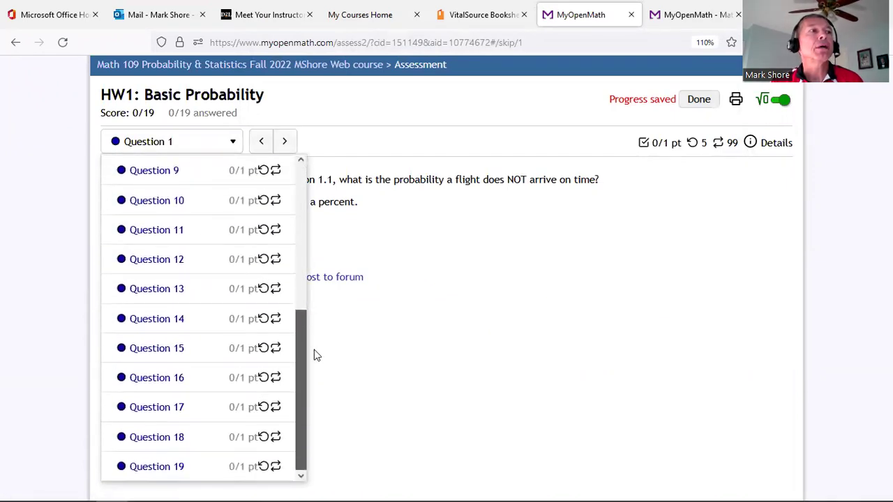
left_click(171, 438)
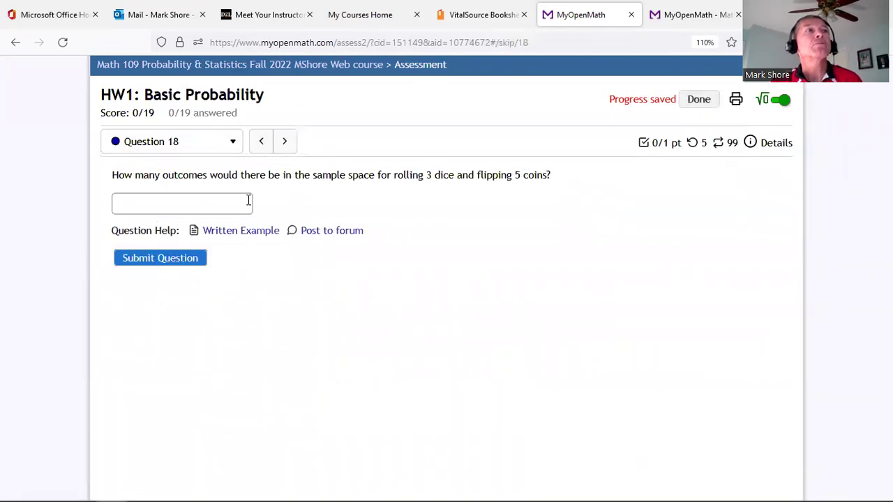
left_click(233, 232)
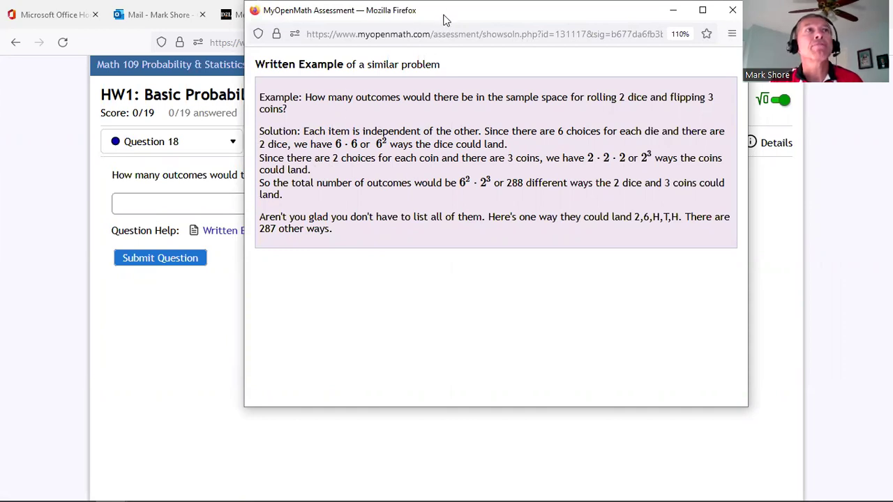
left_click_drag(439, 16, 472, 319)
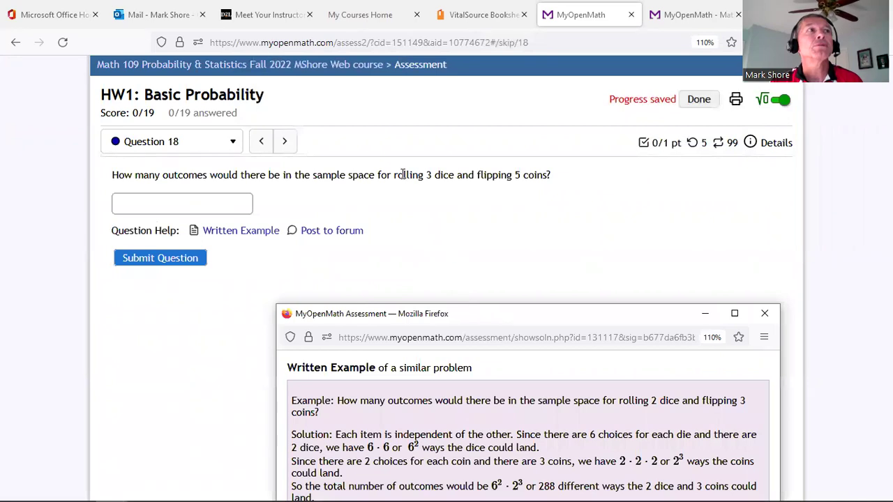
- View Question 19 of HW1 and go back to the roulette problem in Question 17
left_click(283, 142)
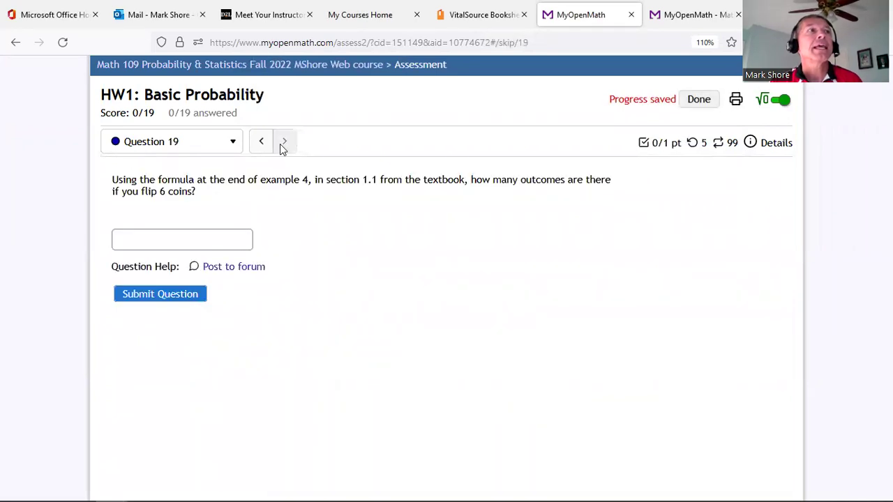
left_click(260, 143)
left_click(260, 143)
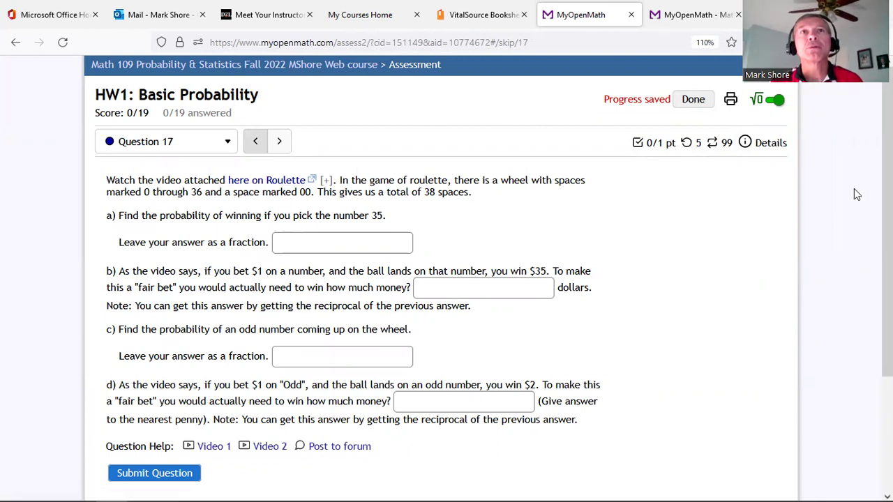
- Start a forum post about Question 17 and move the Add Thread window up so its form is in view
scroll(885, 279, "down", 2)
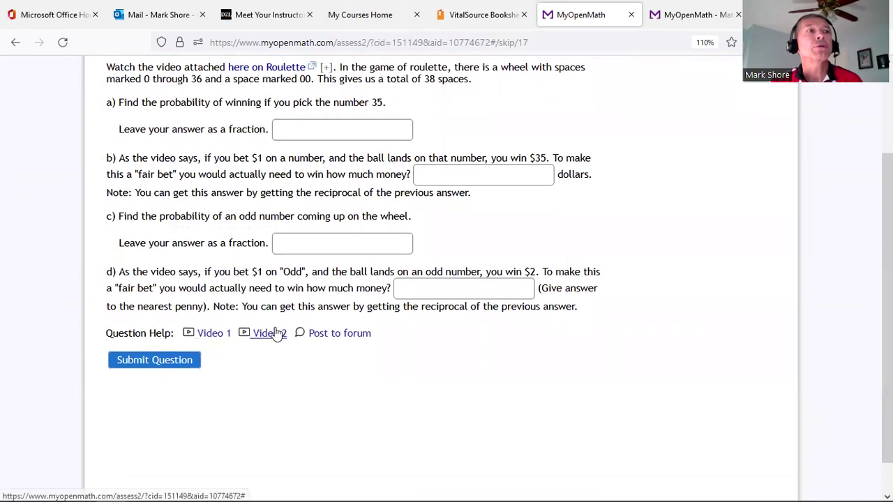
left_click(334, 334)
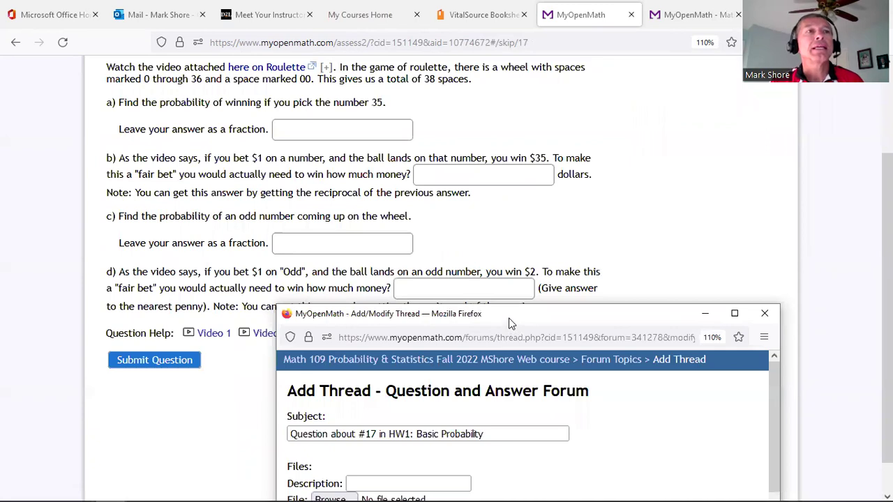
left_click_drag(509, 323, 439, 27)
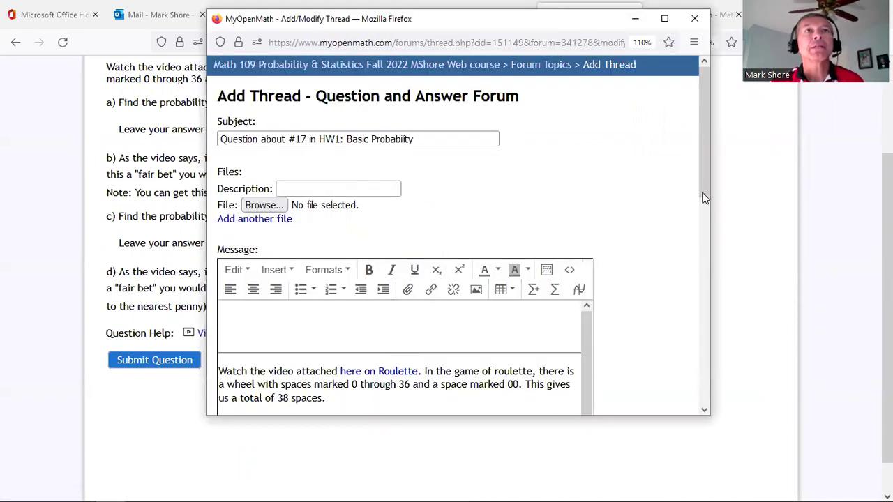
- Review the Add Thread form's post options and the message area above the quoted question, and minimize the window
left_click_drag(703, 170, 727, 291)
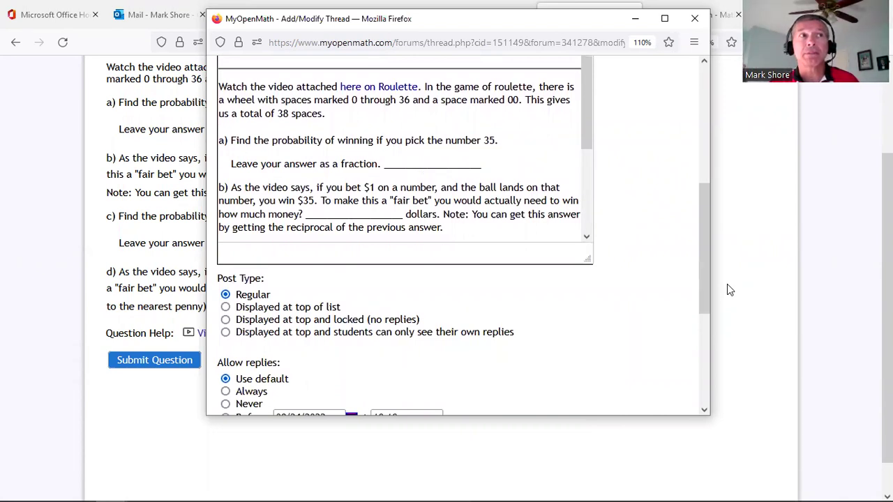
left_click_drag(704, 277, 685, 209)
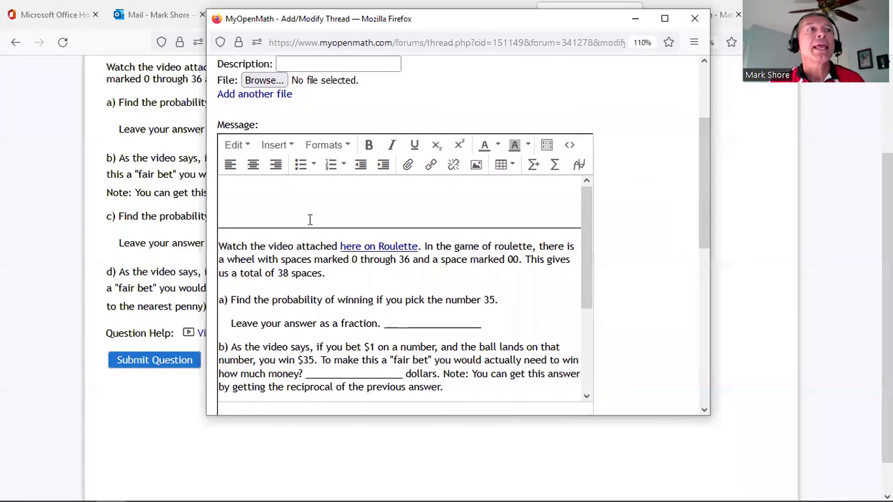
left_click(243, 189)
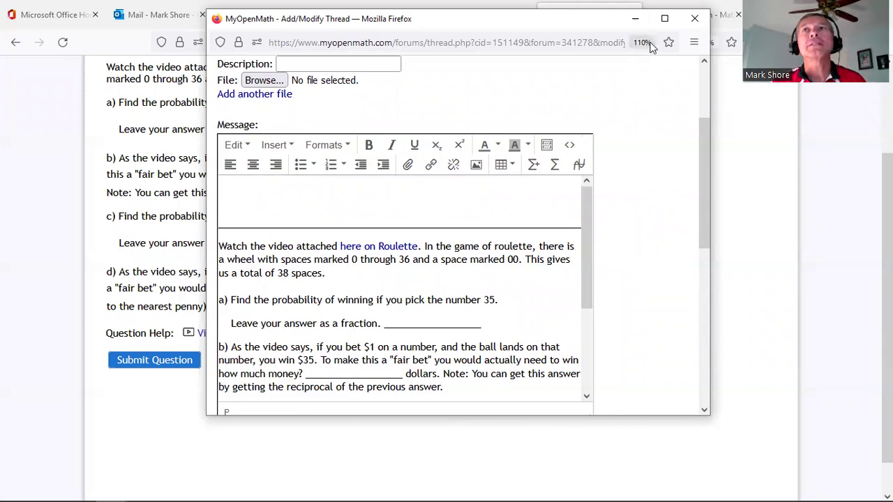
left_click(635, 18)
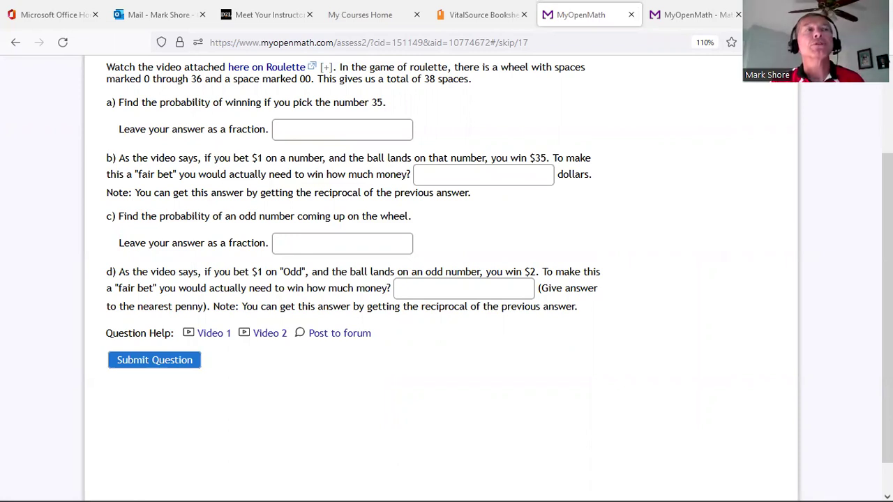
- Switch to the ESP4 workbook in Excel and show its Binomial and Raw Data sheets
key("alt+Tab")
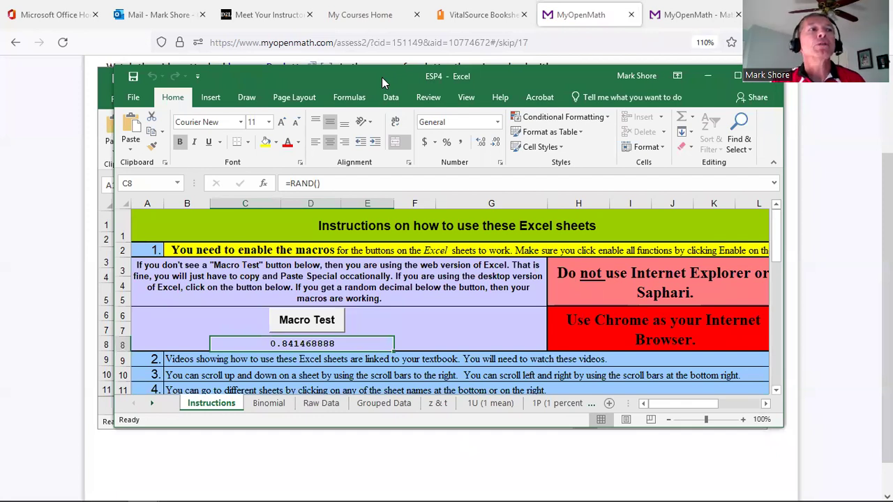
left_click_drag(381, 76, 367, 69)
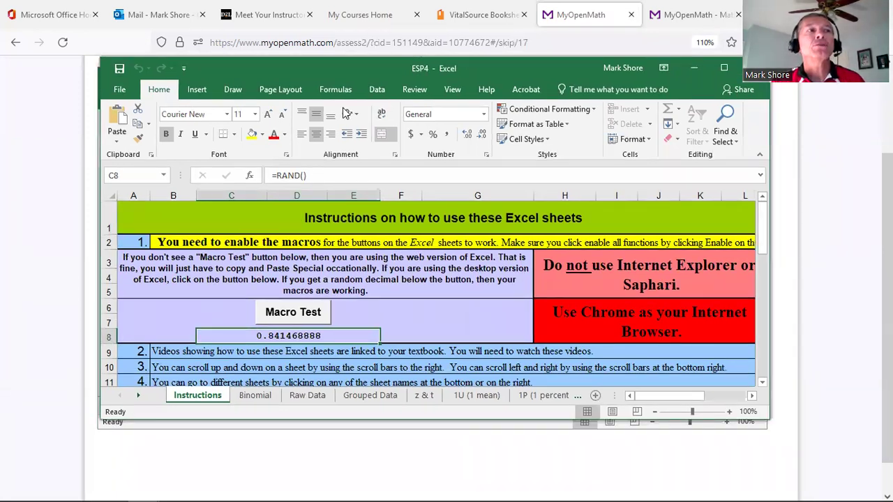
left_click(253, 396)
left_click(307, 395)
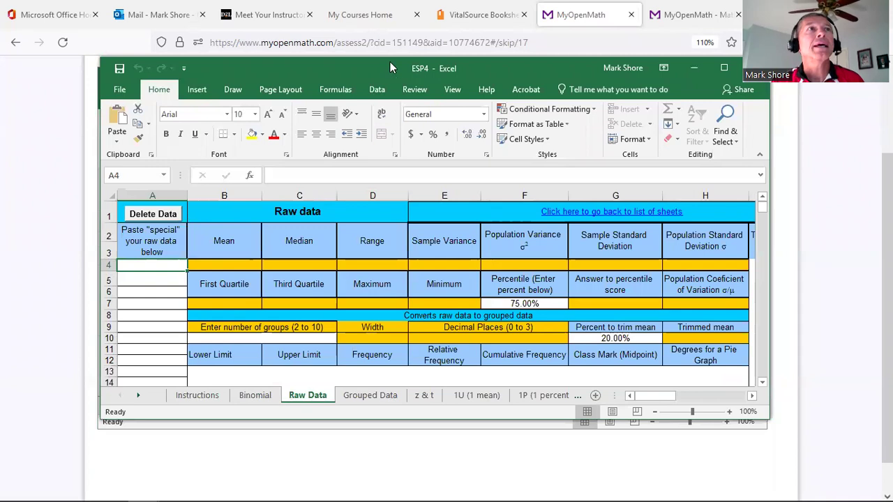
- Move the ESP4 window aside, show the Linear and Quad sheets of the 102N workbook, and maximize that workbook
left_click_drag(390, 67, 885, 39)
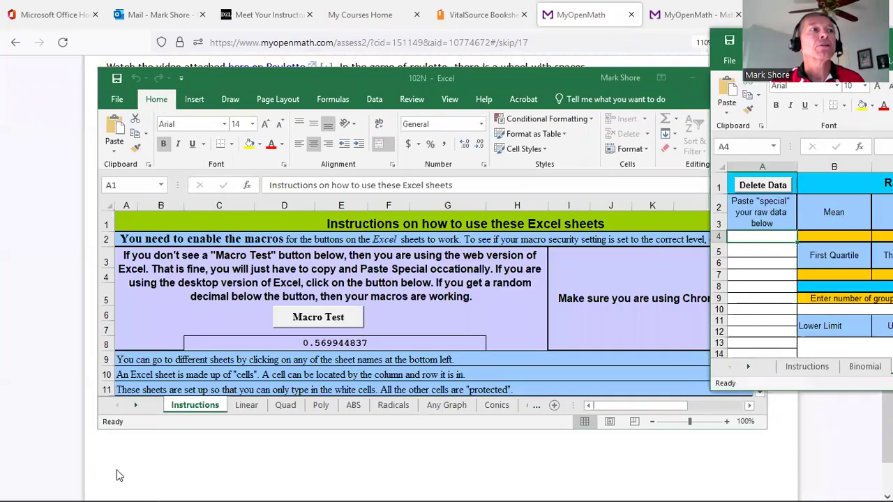
left_click(247, 405)
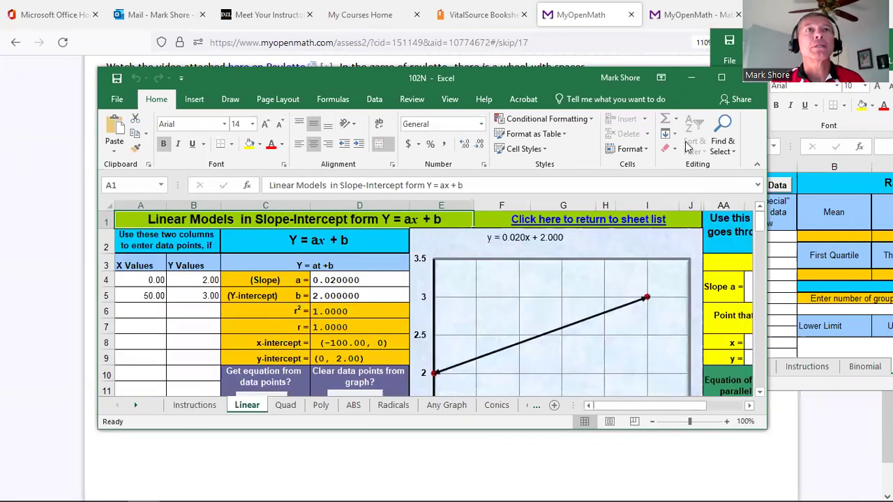
left_click(287, 408)
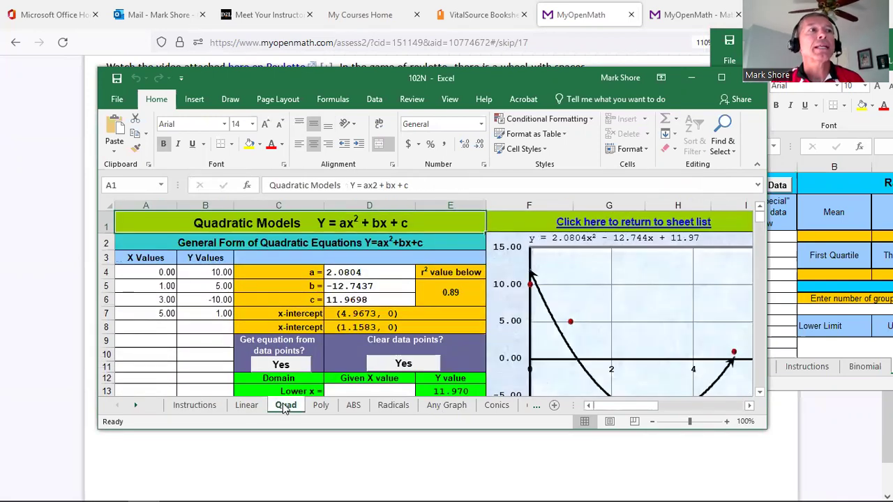
left_click(721, 78)
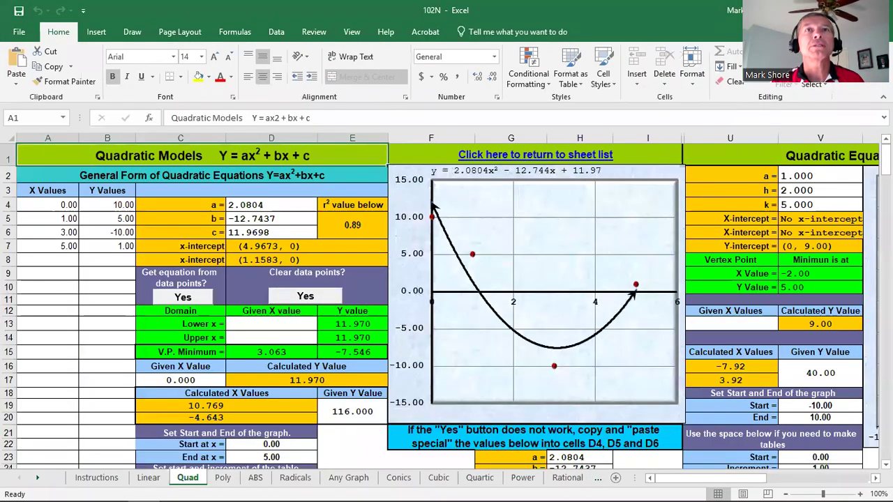
left_click(885, 160)
mouse_move(884, 160)
left_mouse_down()
mouse_move(884, 171)
mouse_move(884, 161)
left_mouse_up()
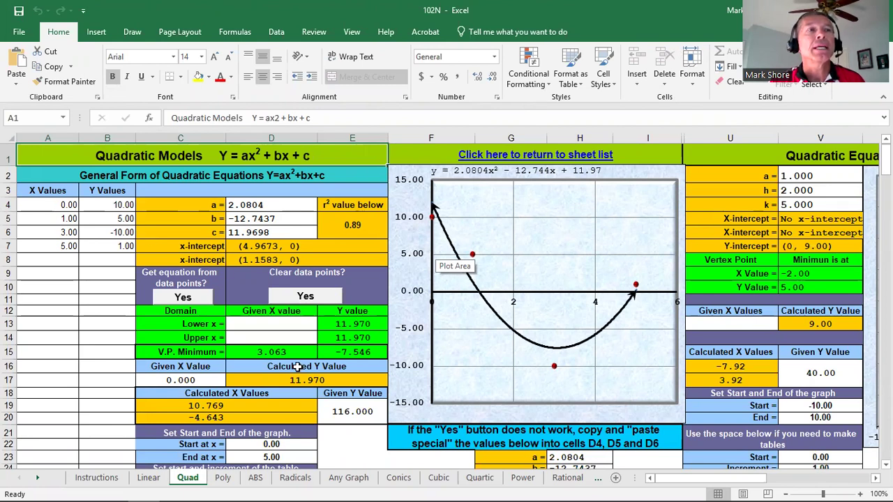
- Return to the ESP4 workbook, maximize it, enter 1, 3 and 5 as raw data from A4 down, and select the percentile entry cell
key("alt+Tab")
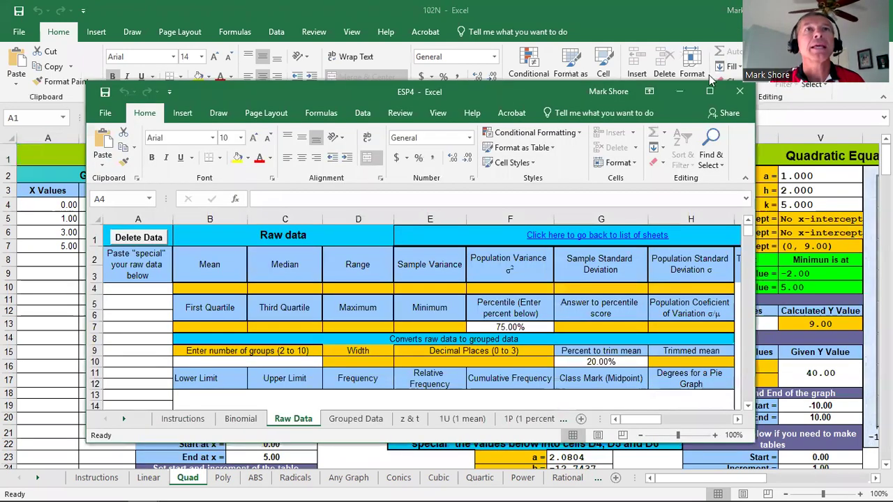
left_click(710, 93)
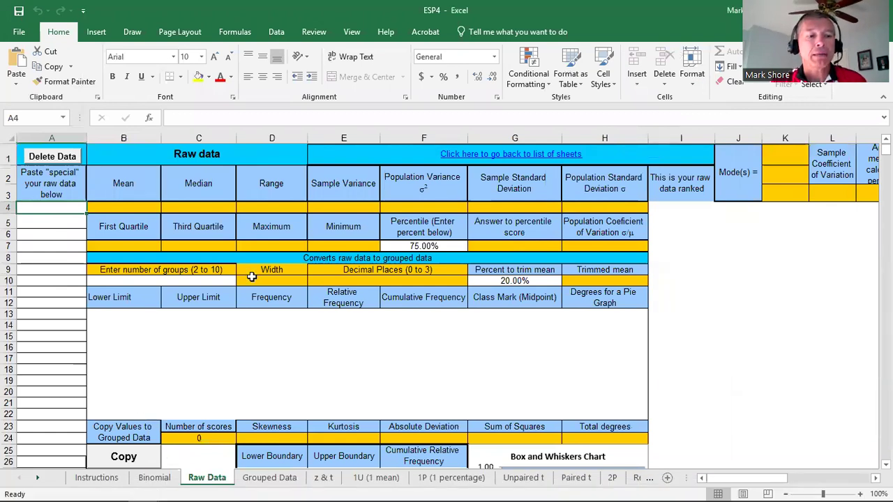
type("1")
key("Return")
type("3")
key("Return")
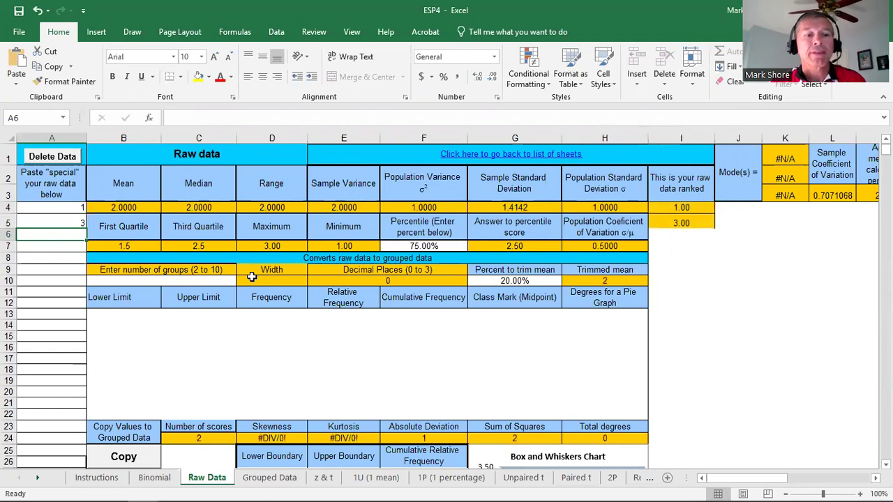
type("5")
key("Return")
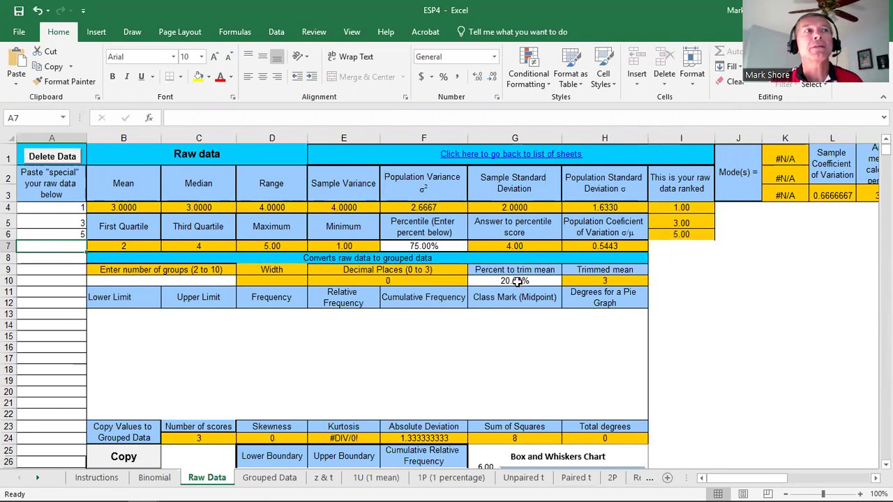
left_click(411, 246)
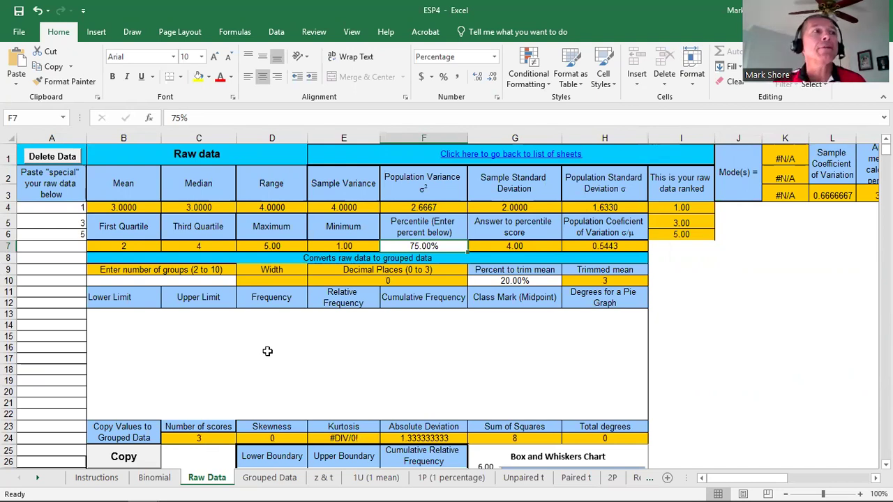
mouse_move(221, 488)
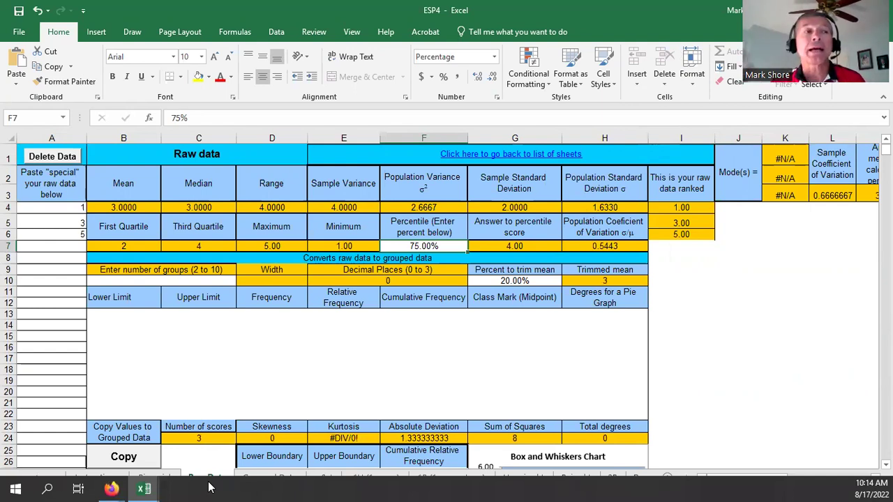
mouse_move(117, 487)
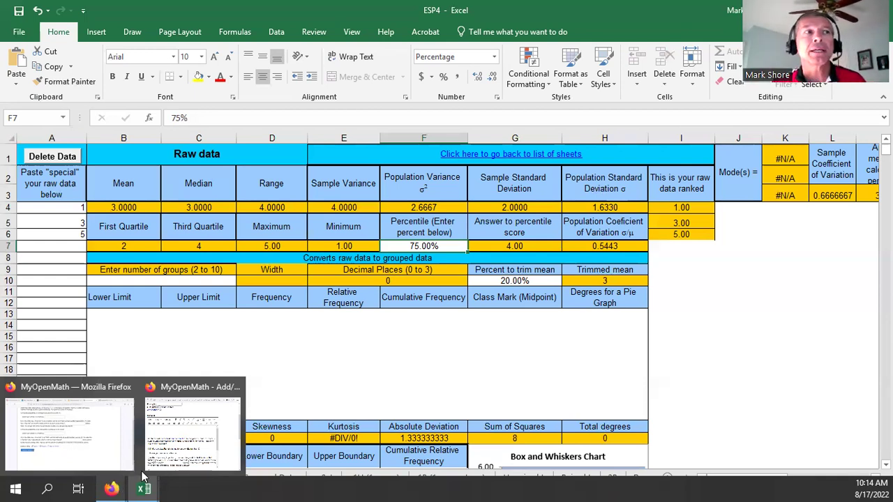
left_click(301, 347)
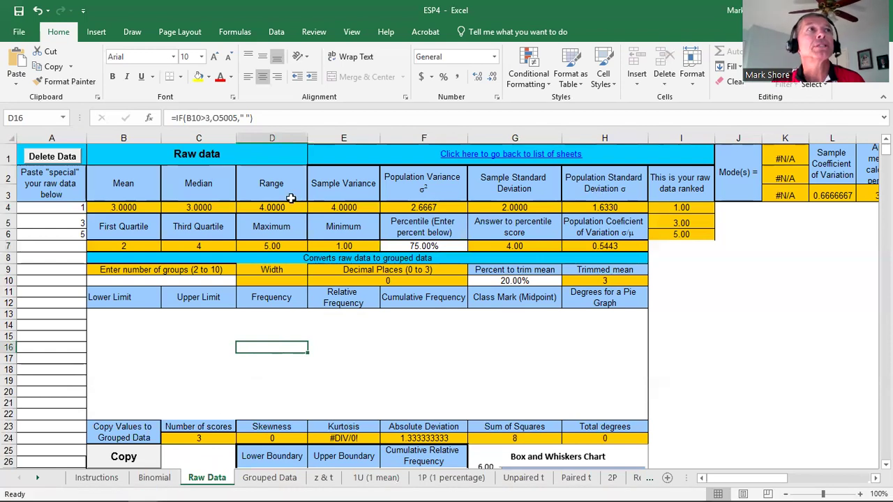
- Show the Grouped Data sheet and select the z-score or t-score entry cell in Section 1 of the z & t sheet
mouse_move(249, 487)
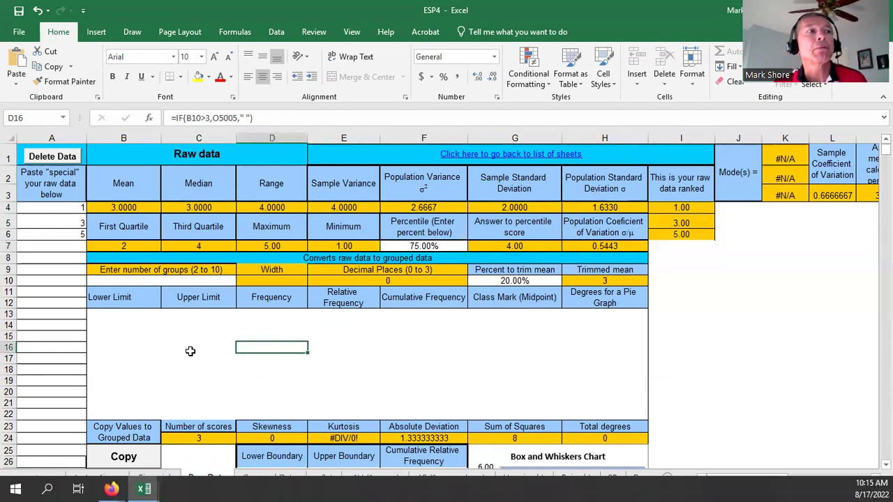
left_click(277, 480)
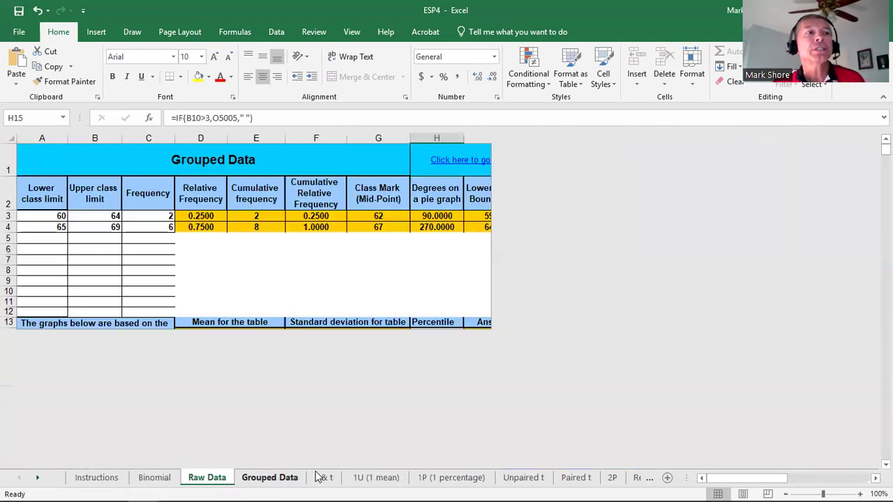
left_click(322, 479)
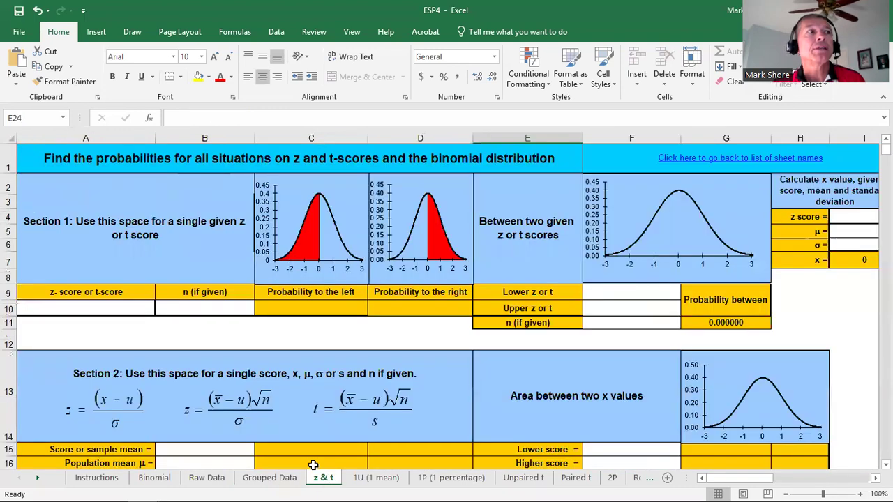
left_click(97, 305)
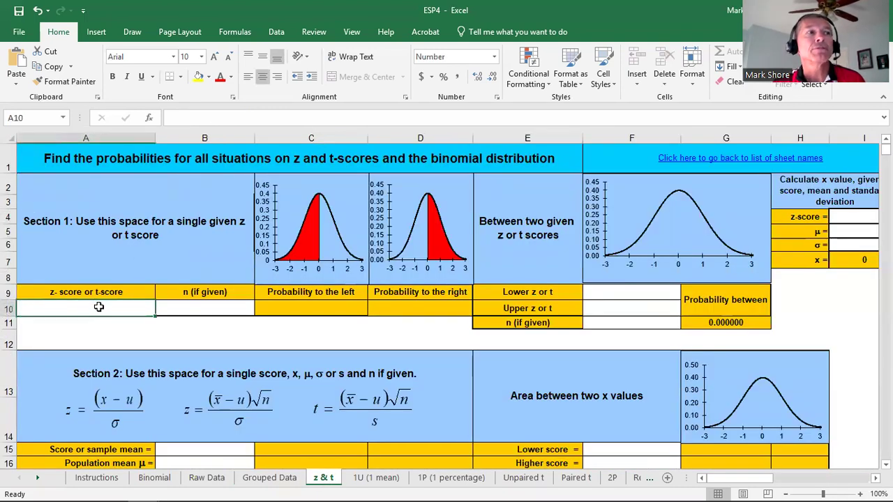